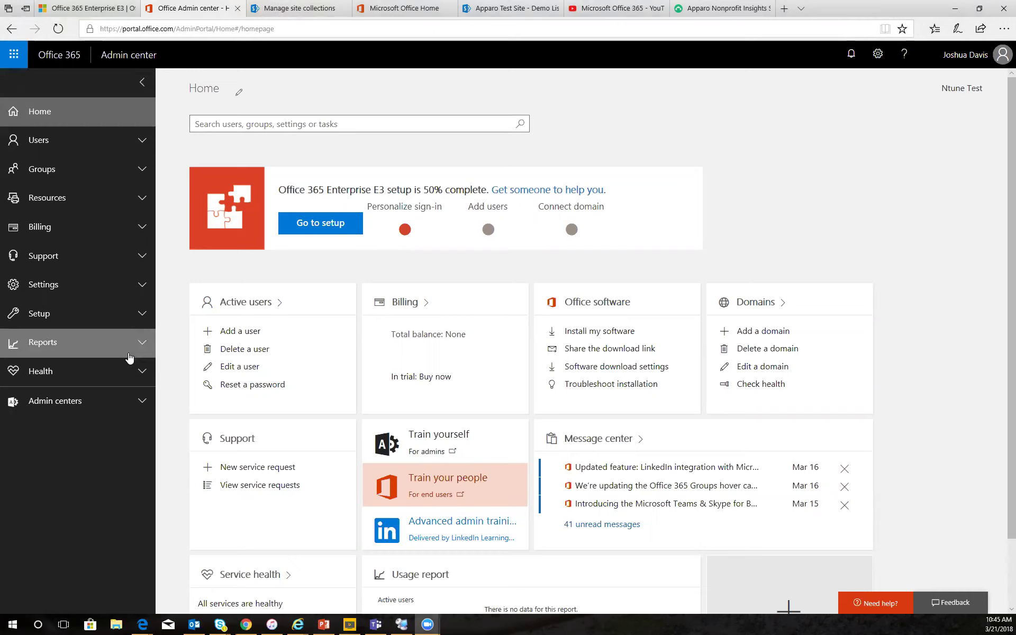
Examine the options under Users, Groups, Resources and Admin centers in the admin center navigation
{"action": "left_click", "coordinate": [135, 406]}
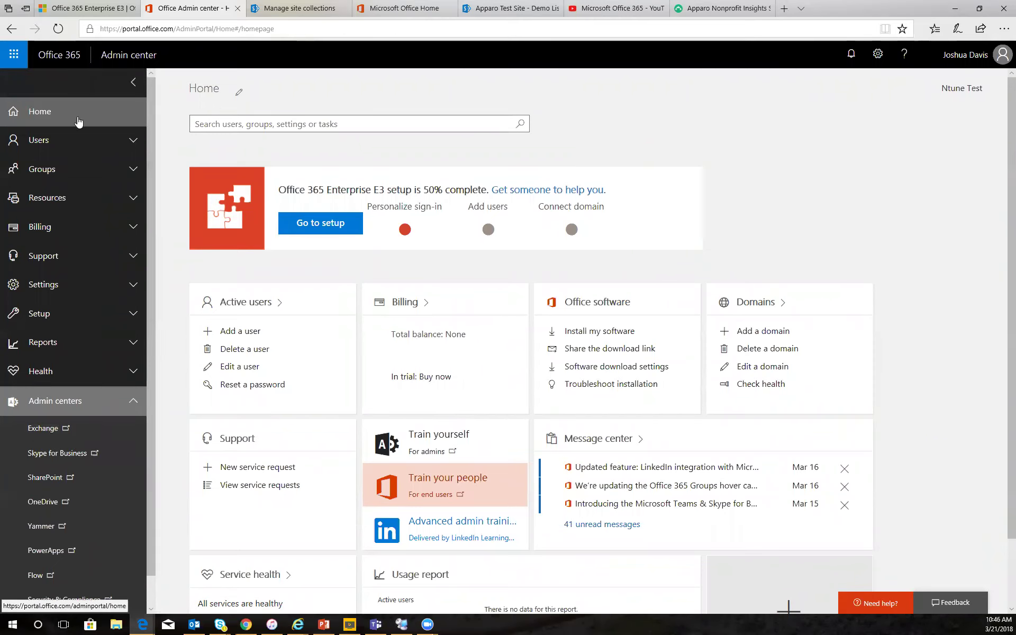
{"action": "left_click", "coordinate": [132, 144]}
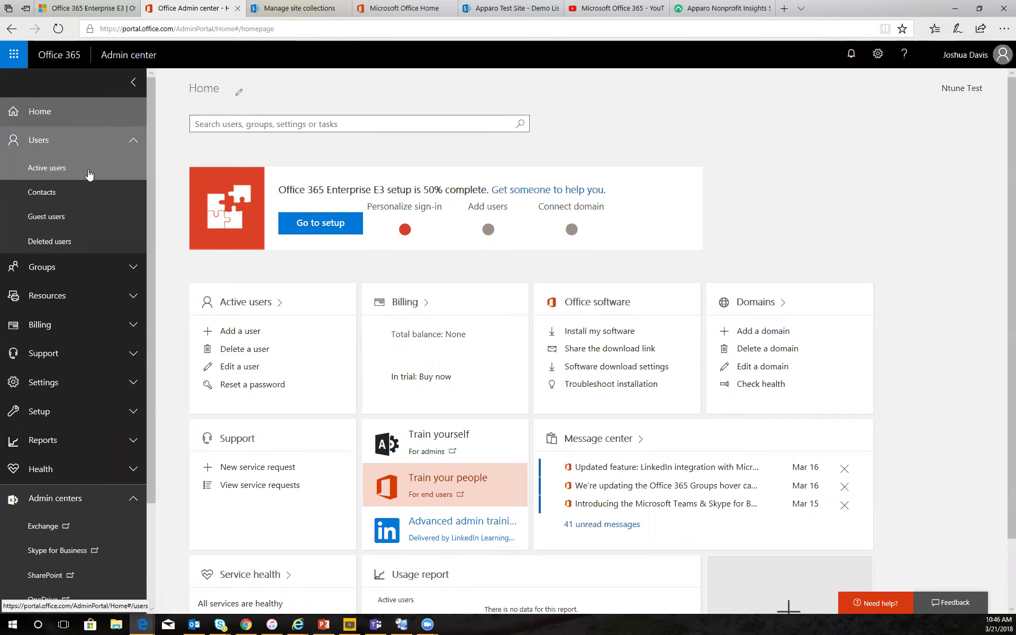
{"action": "left_click", "coordinate": [133, 269]}
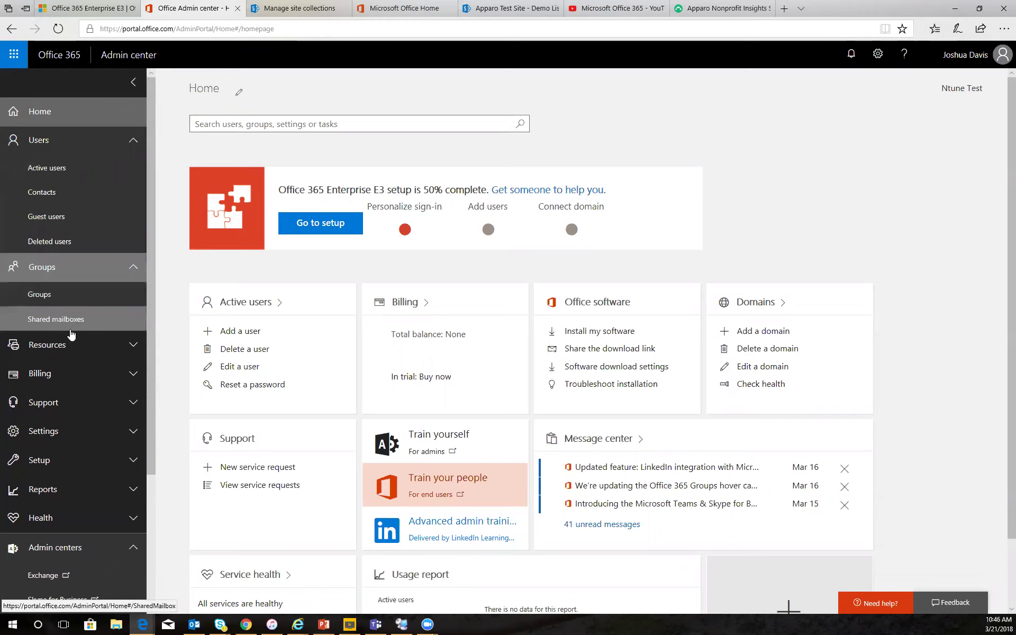
{"action": "left_click", "coordinate": [130, 345]}
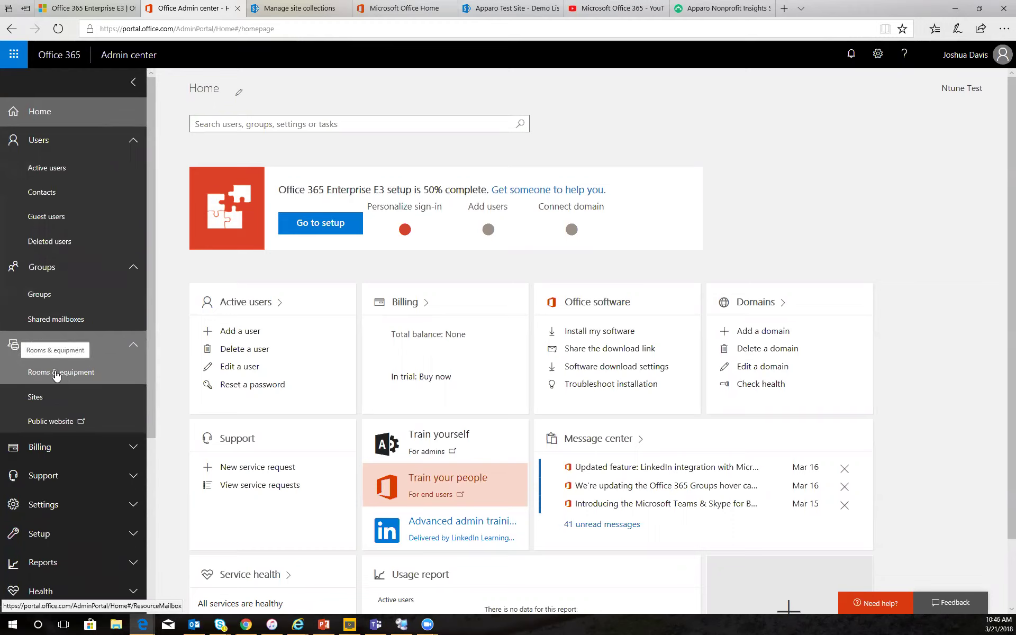
{"action": "scroll", "coordinate": [73, 375], "scroll_direction": "down", "scroll_amount": 3}
{"action": "left_click", "coordinate": [58, 455]}
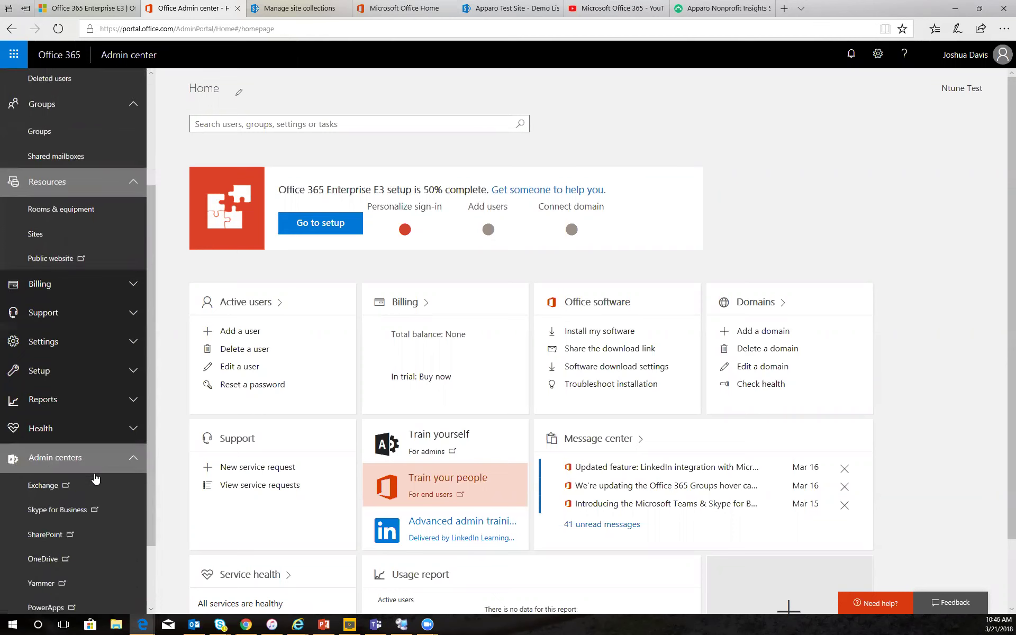
{"action": "scroll", "coordinate": [78, 424], "scroll_direction": "down", "scroll_amount": 2}
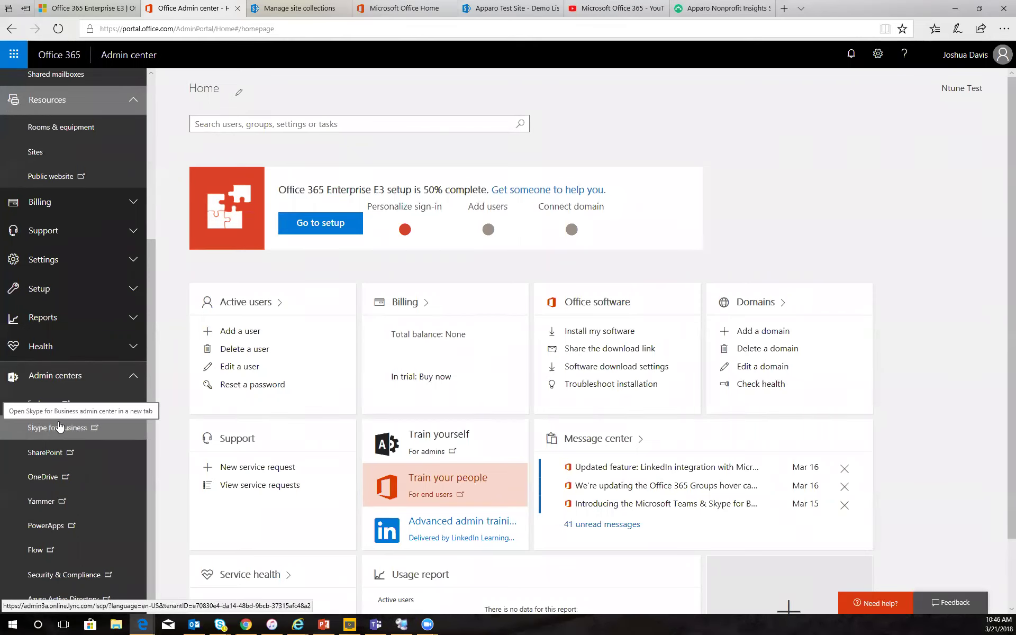
{"action": "scroll", "coordinate": [66, 363], "scroll_direction": "up", "scroll_amount": 5}
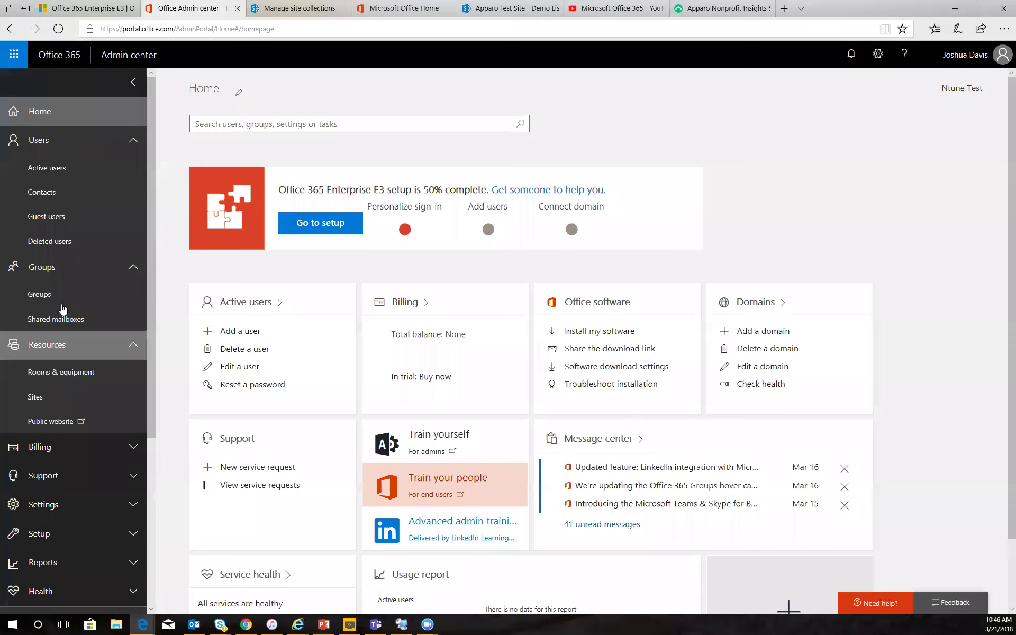
{"action": "scroll", "coordinate": [68, 492], "scroll_direction": "down", "scroll_amount": 5}
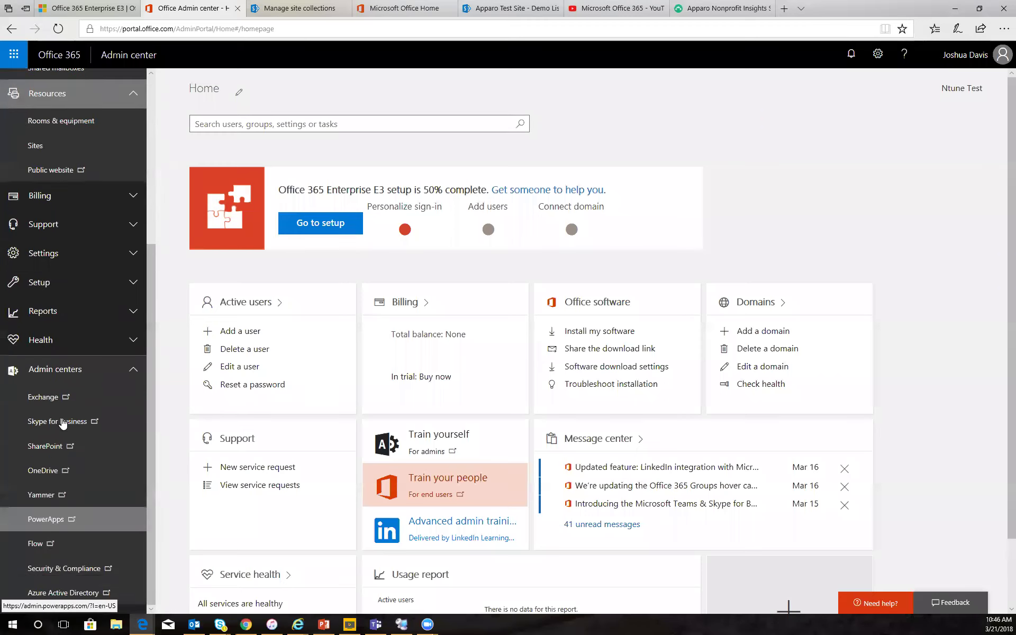
{"action": "scroll", "coordinate": [58, 505], "scroll_direction": "up", "scroll_amount": 5}
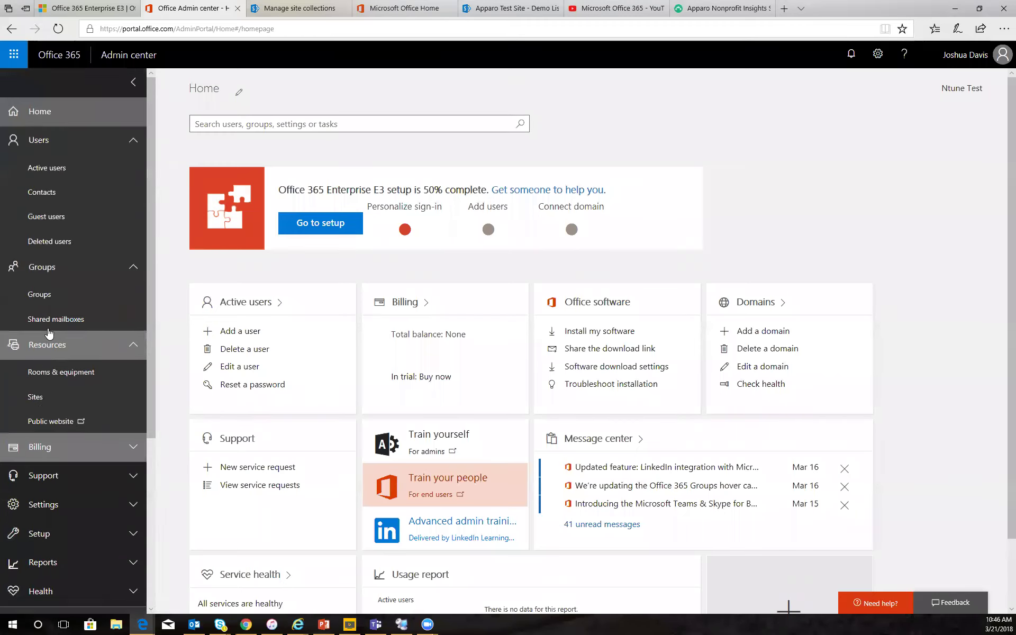
Start adding a new active user with the first name Warren and the last name Buffet
{"action": "left_click", "coordinate": [53, 168]}
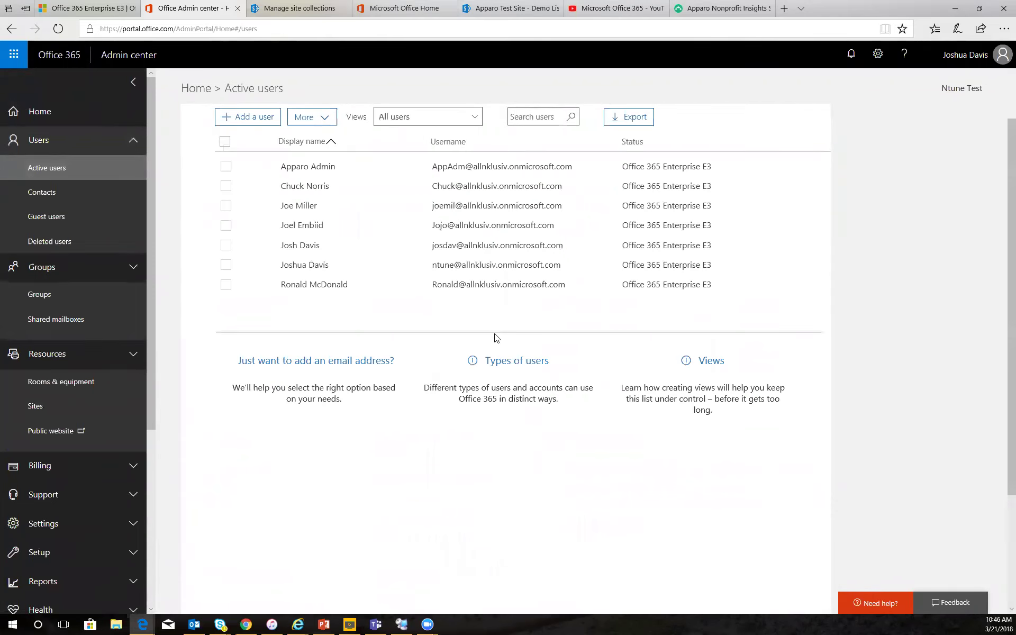
{"action": "left_click", "coordinate": [237, 118]}
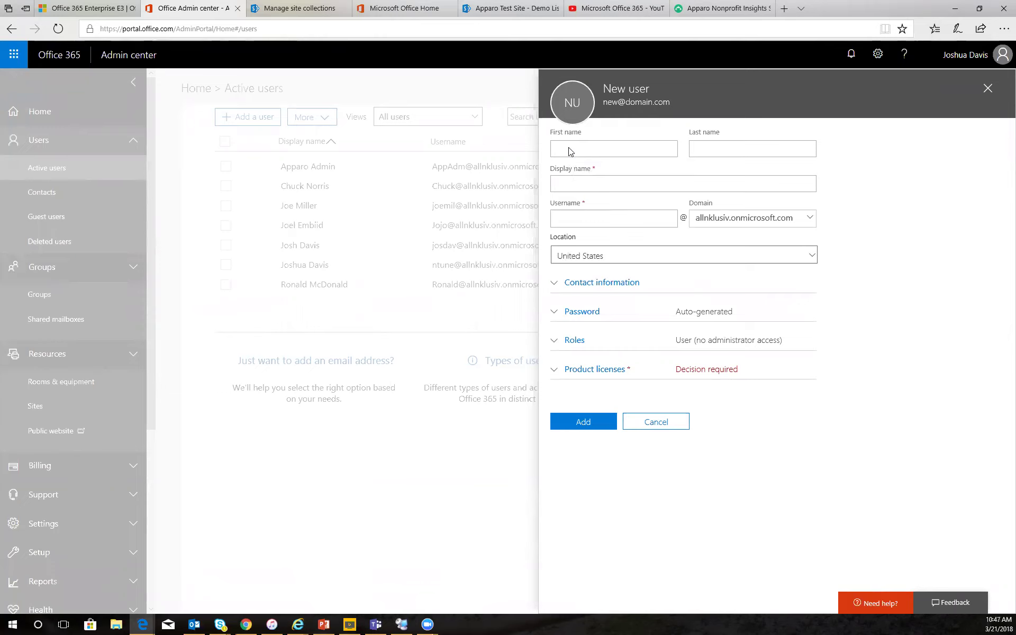
{"action": "left_click", "coordinate": [579, 146]}
{"action": "type", "text": "W"}
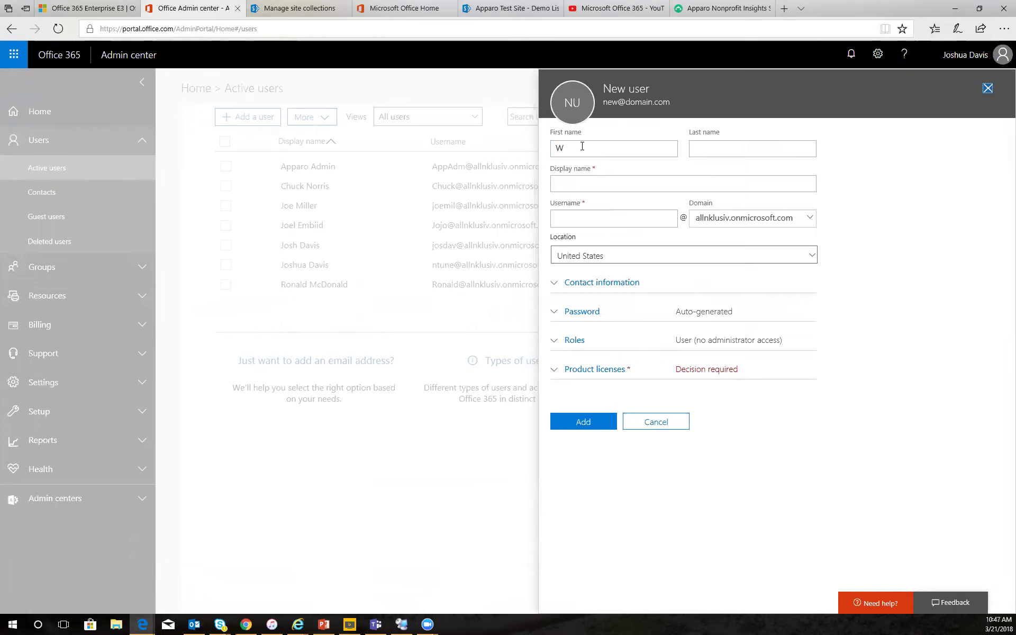
{"action": "left_click", "coordinate": [584, 149]}
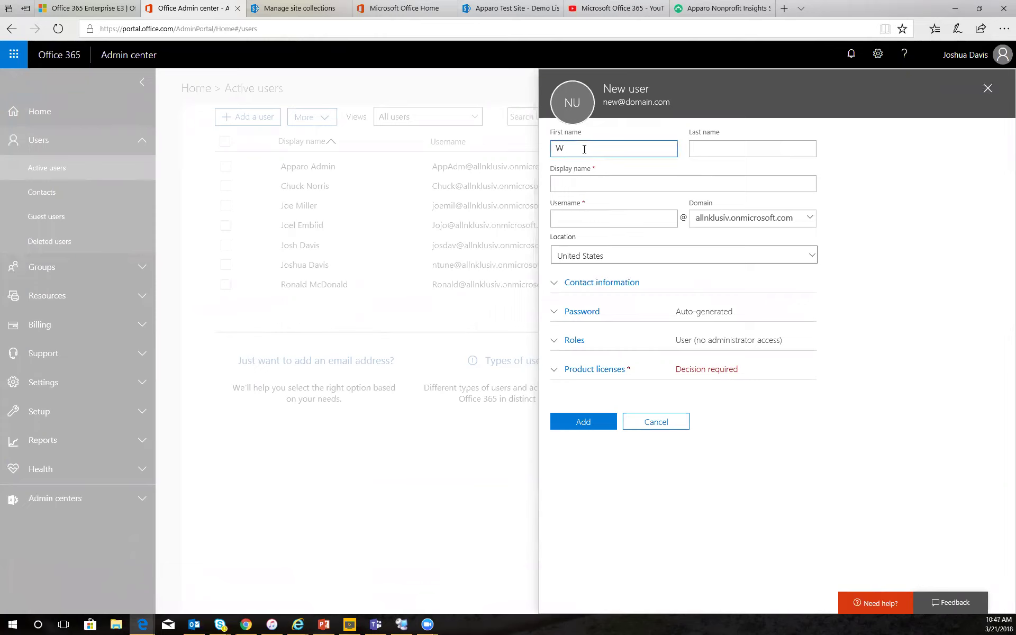
{"action": "type", "text": "arren"}
{"action": "left_click", "coordinate": [703, 148]}
{"action": "type", "text": "Buffet"}
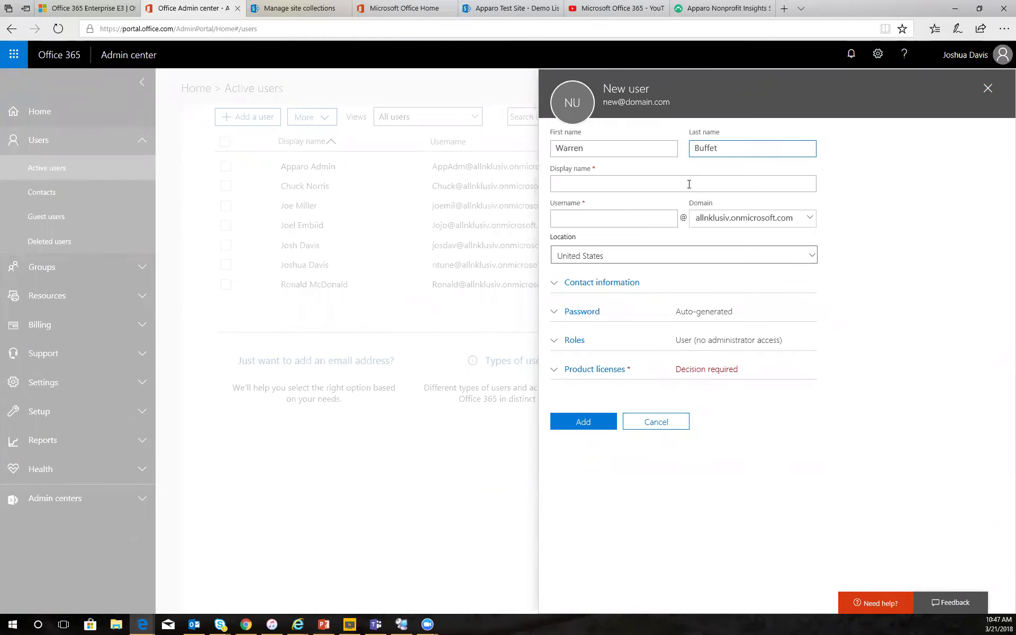
Give the new user the display name Warren Buffet and the username Warren
{"action": "left_click", "coordinate": [588, 185]}
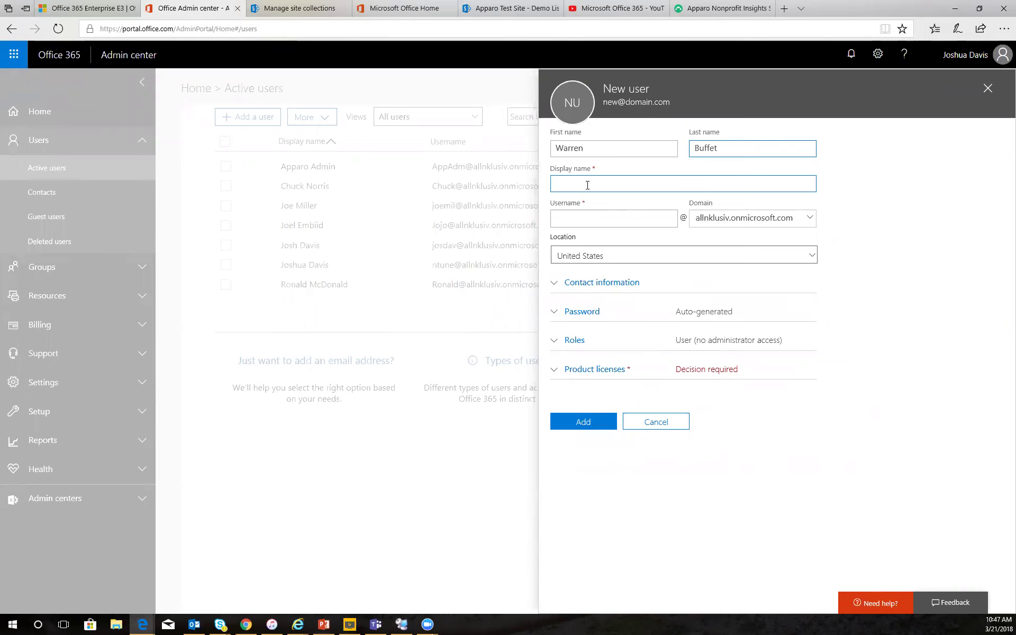
{"action": "left_click", "coordinate": [598, 219]}
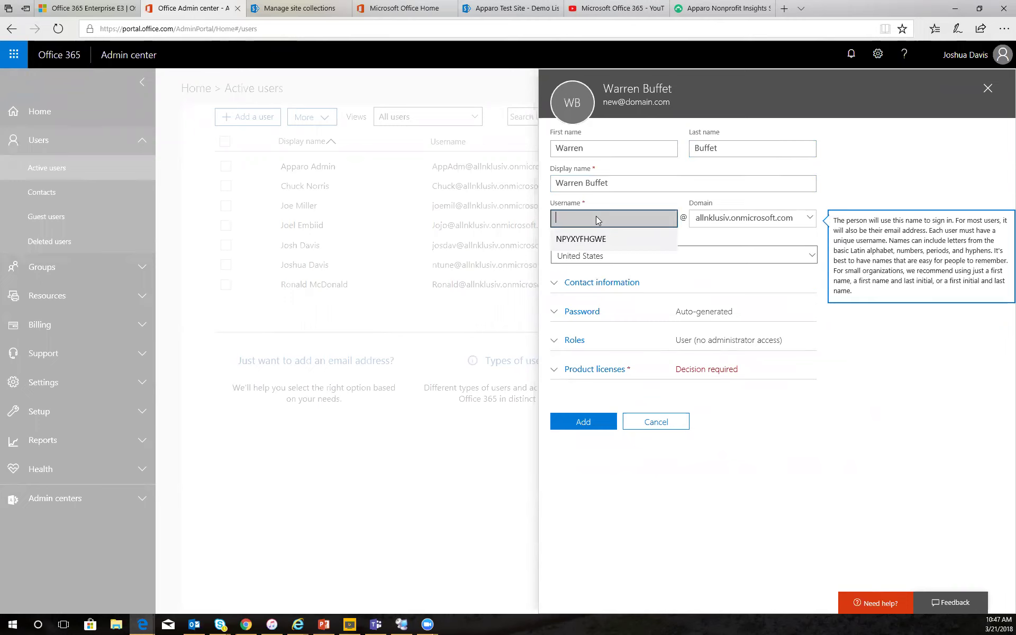
{"action": "type", "text": "Warren"}
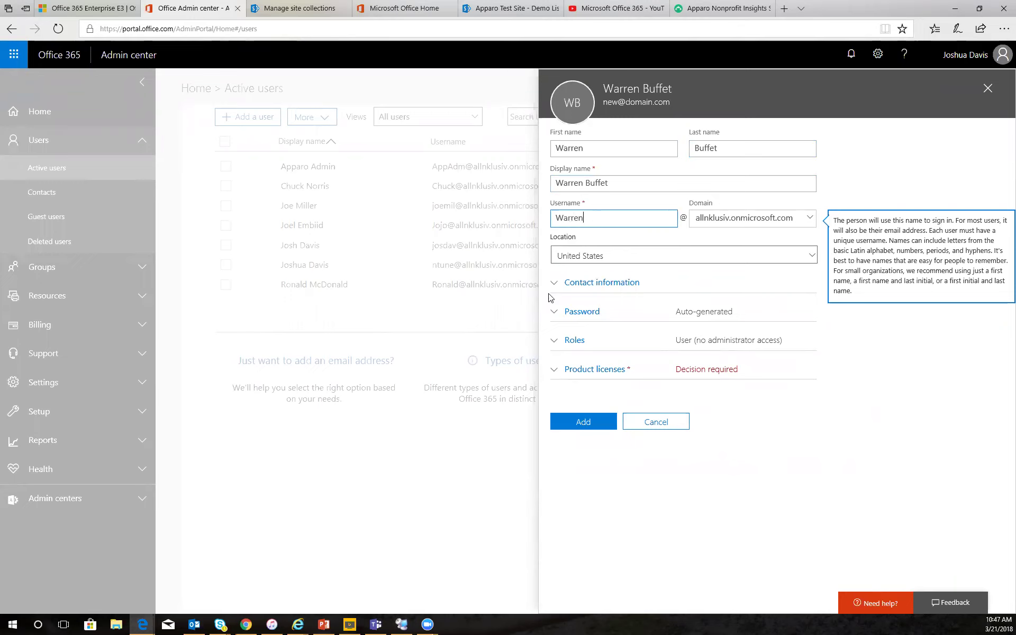
Assign the Office 365 Enterprise E3 product license to the new user, checking the apps it includes
{"action": "left_click", "coordinate": [554, 372]}
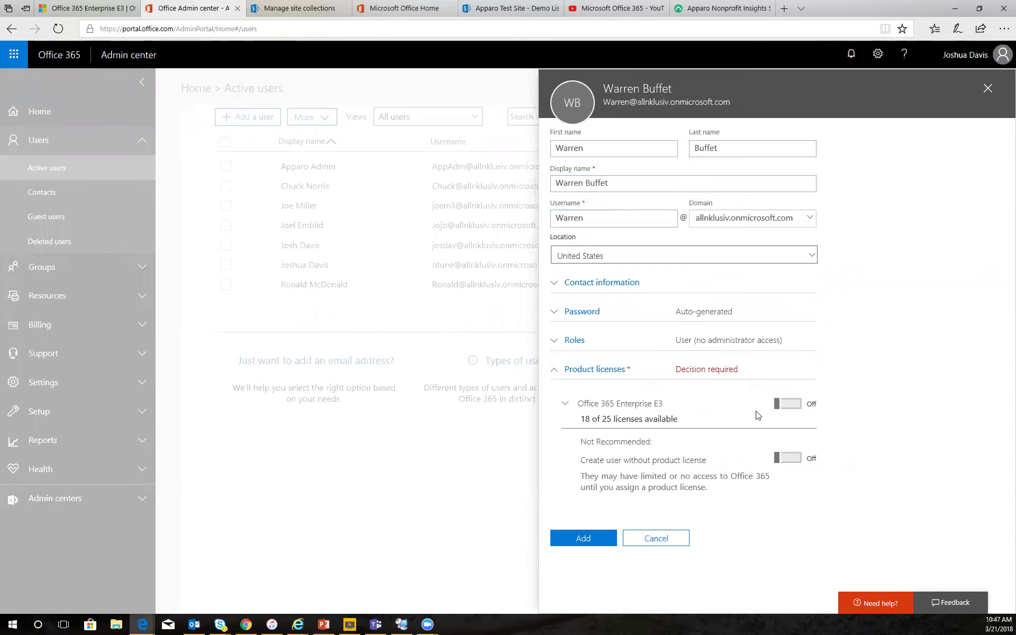
{"action": "left_click", "coordinate": [780, 408]}
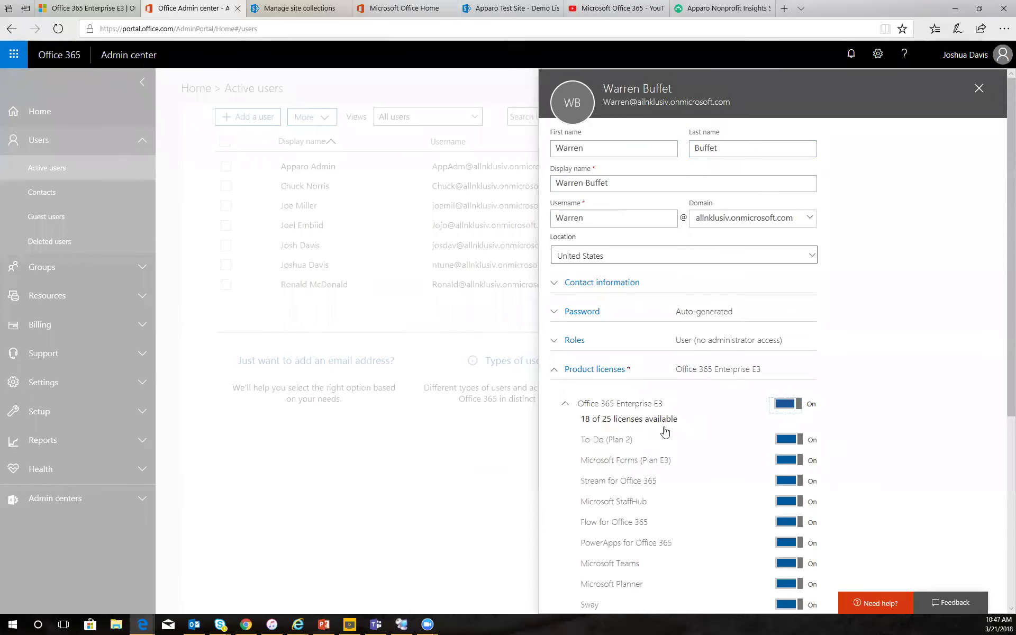
{"action": "scroll", "coordinate": [665, 431], "scroll_direction": "down", "scroll_amount": 2}
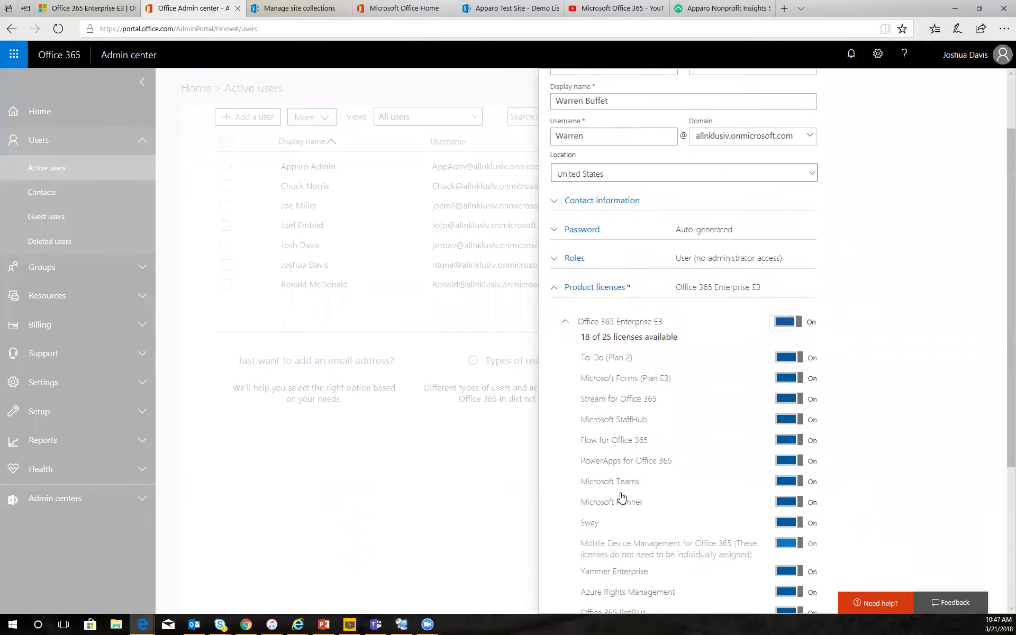
{"action": "scroll", "coordinate": [602, 365], "scroll_direction": "up", "scroll_amount": 2}
{"action": "left_click", "coordinate": [565, 403]}
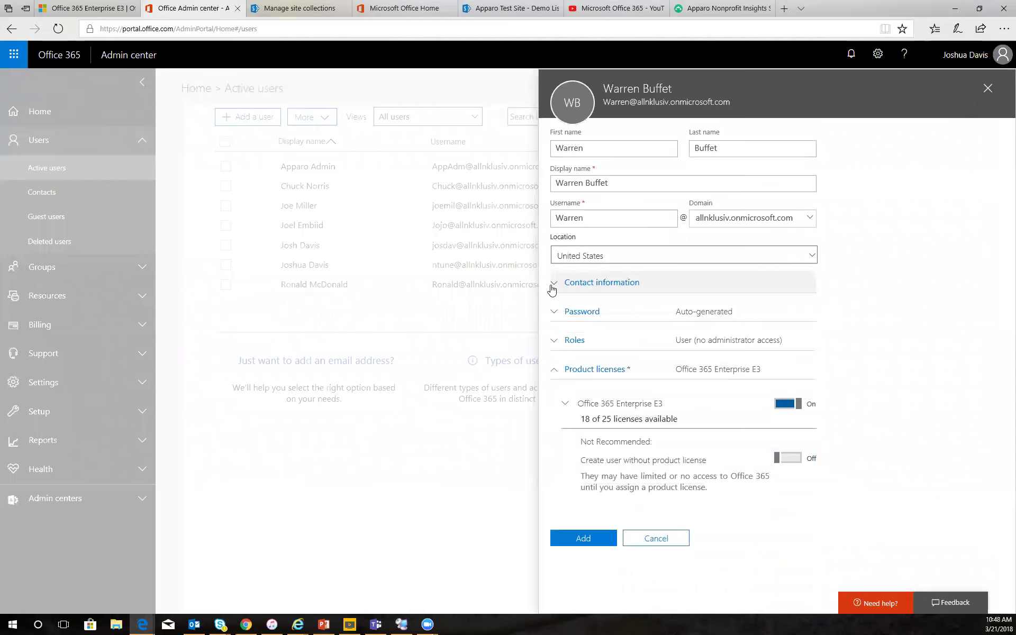
Add the new user and send the generated password by email to the prefilled recipient
{"action": "left_click", "coordinate": [588, 539]}
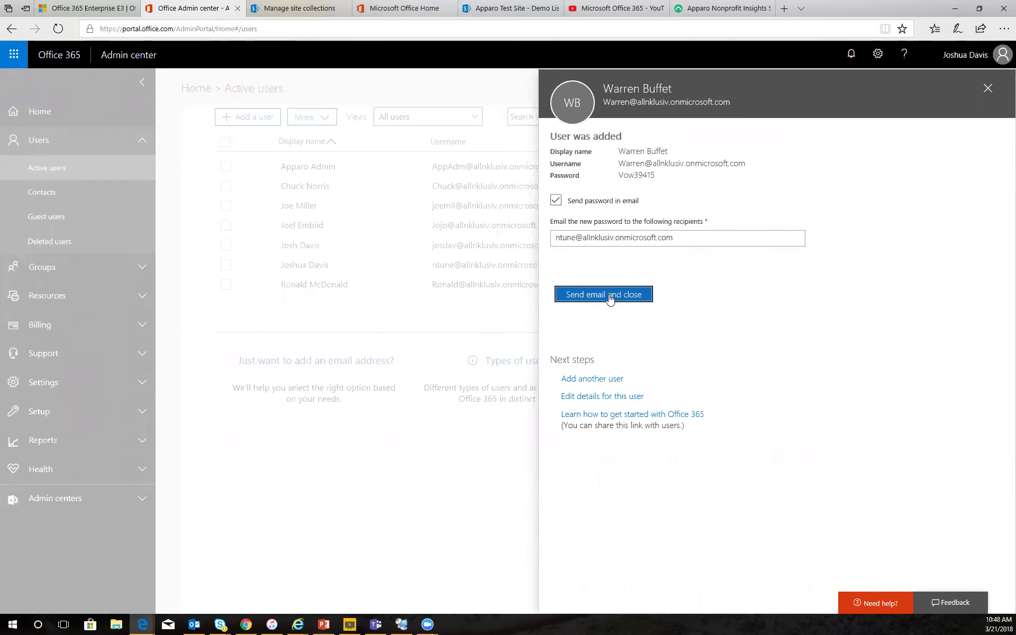
{"action": "left_click", "coordinate": [611, 296]}
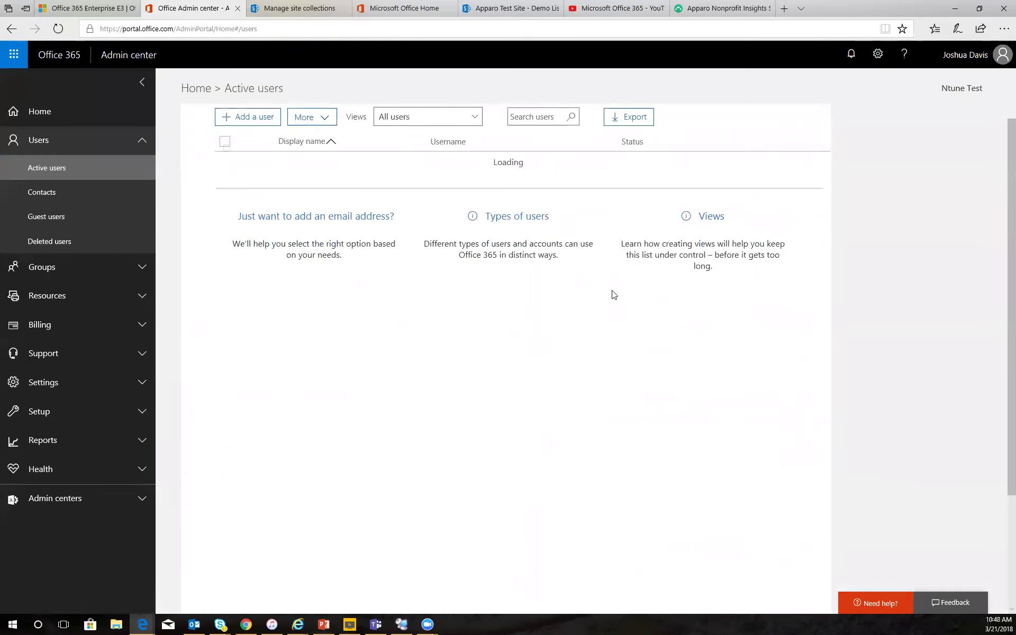
Start a new Office 365 group named Finance with the group ID finance
{"action": "left_click", "coordinate": [141, 268]}
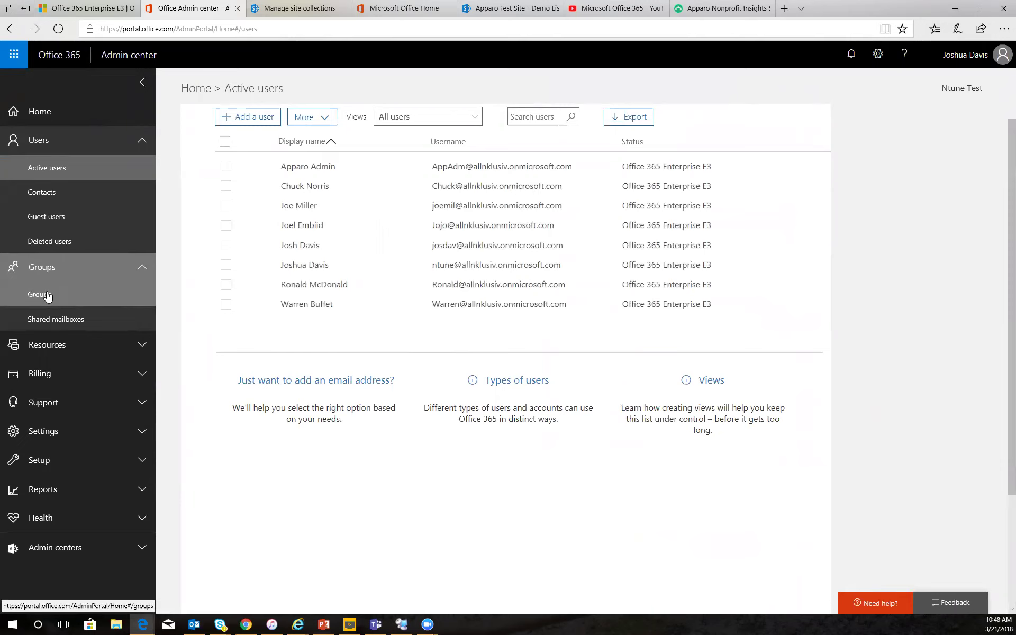
{"action": "left_click", "coordinate": [47, 296]}
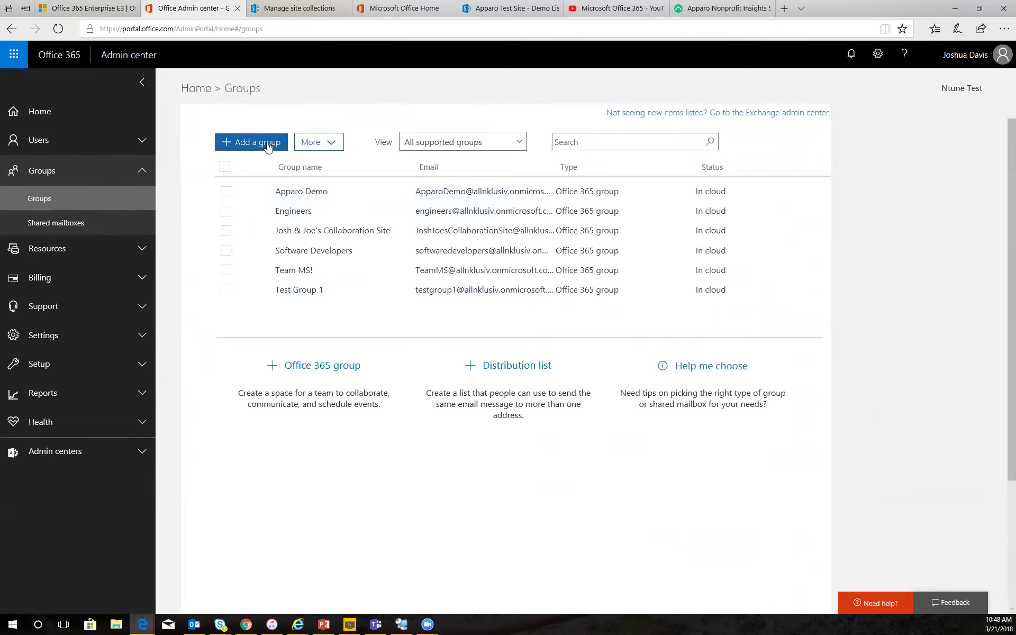
{"action": "left_click", "coordinate": [267, 144]}
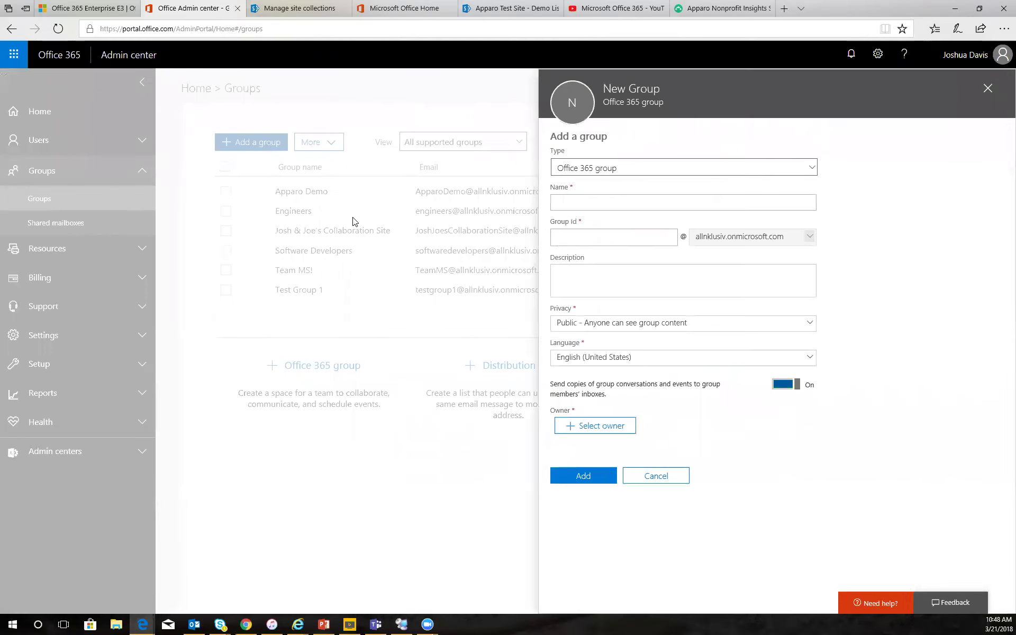
{"action": "left_click", "coordinate": [622, 198]}
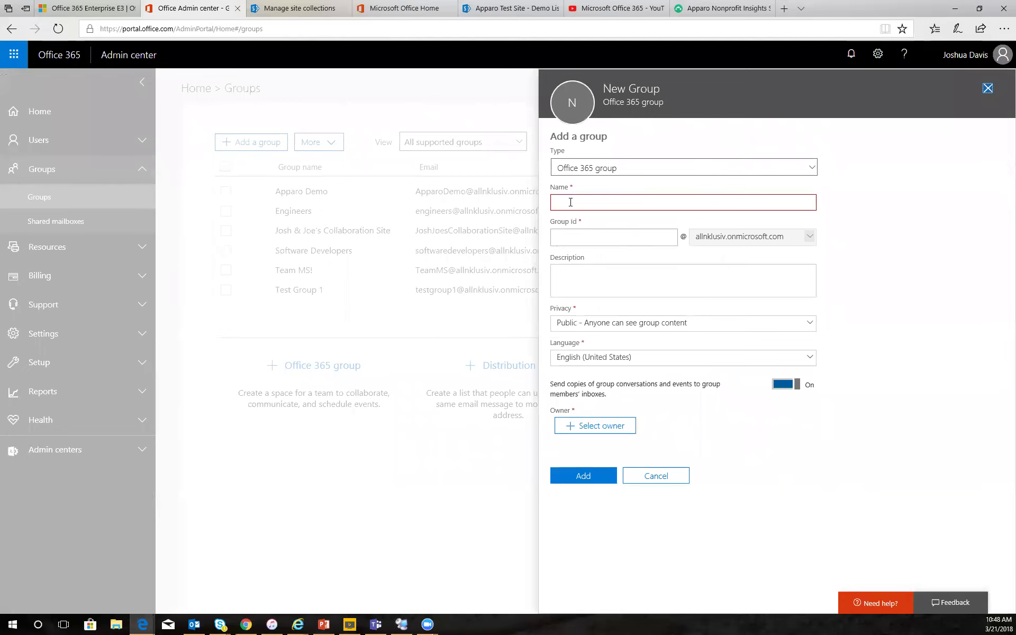
{"action": "left_click", "coordinate": [574, 207]}
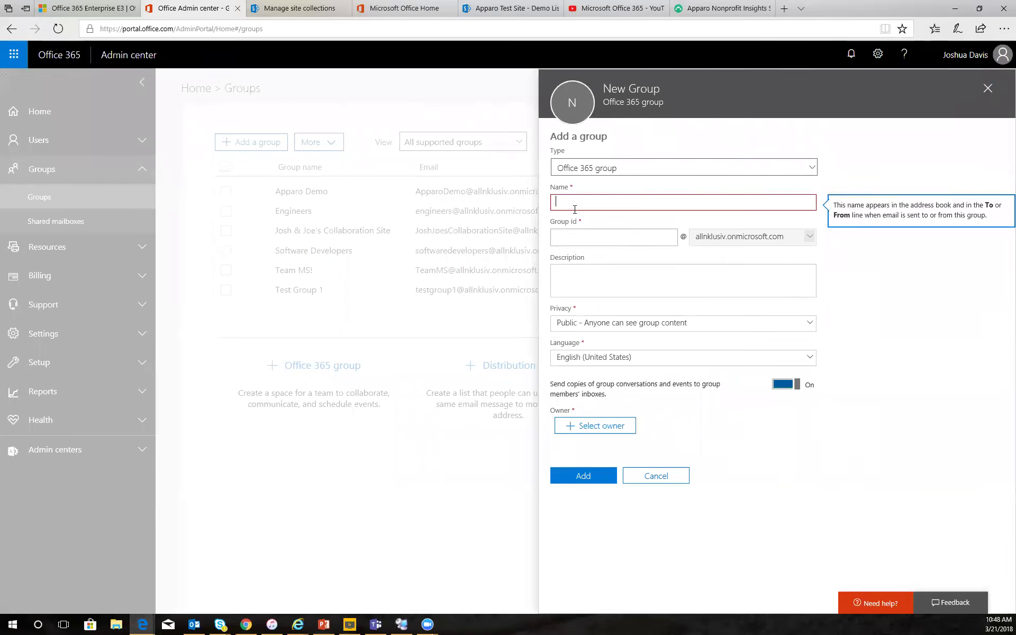
{"action": "type", "text": "Finance"}
{"action": "left_click", "coordinate": [605, 231]}
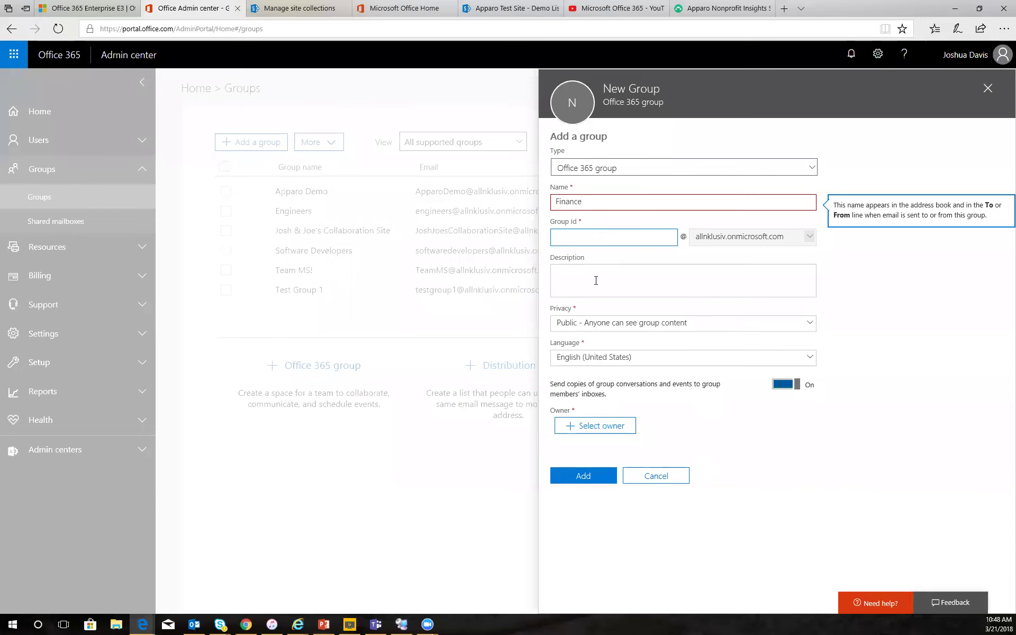
{"action": "left_click", "coordinate": [595, 236]}
{"action": "key", "text": "Tab"}
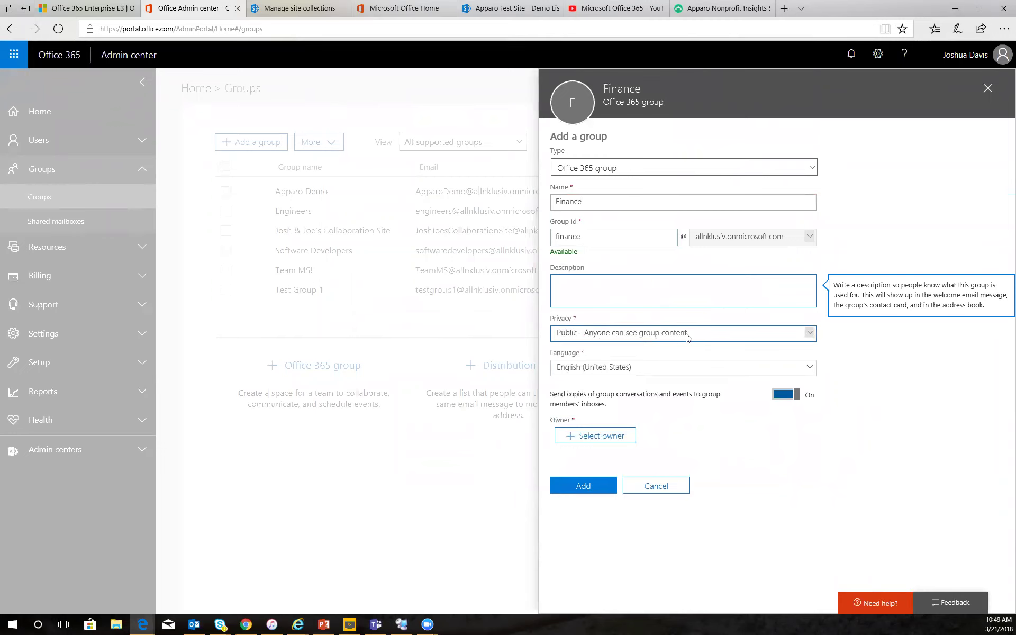
Select the signed-in administrator's account as owner of the Finance group and add the group
{"action": "left_click", "coordinate": [609, 439]}
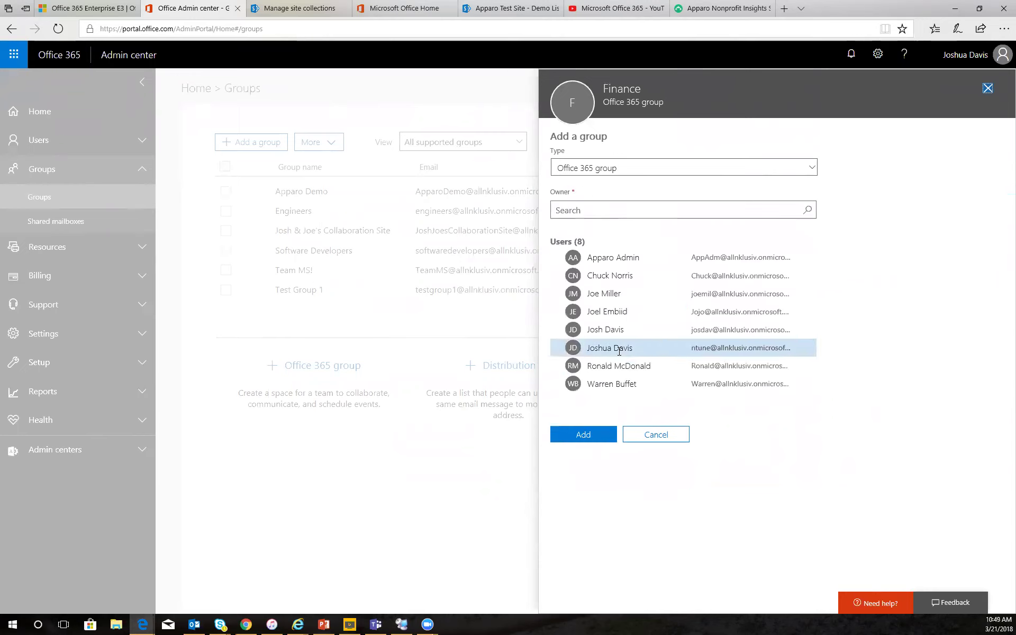
{"action": "left_click", "coordinate": [619, 349]}
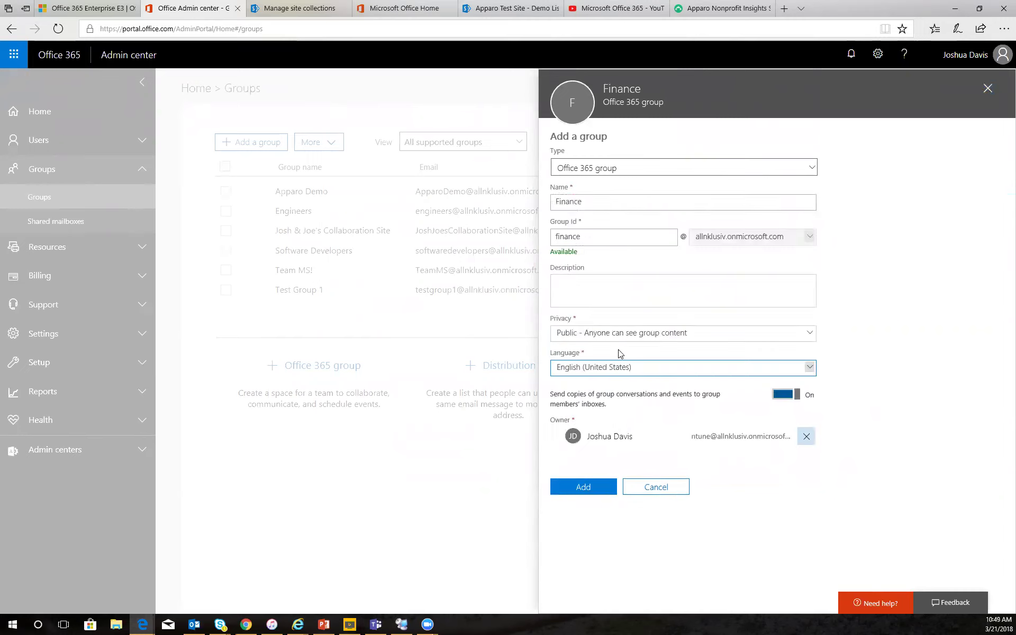
{"action": "left_click", "coordinate": [589, 487]}
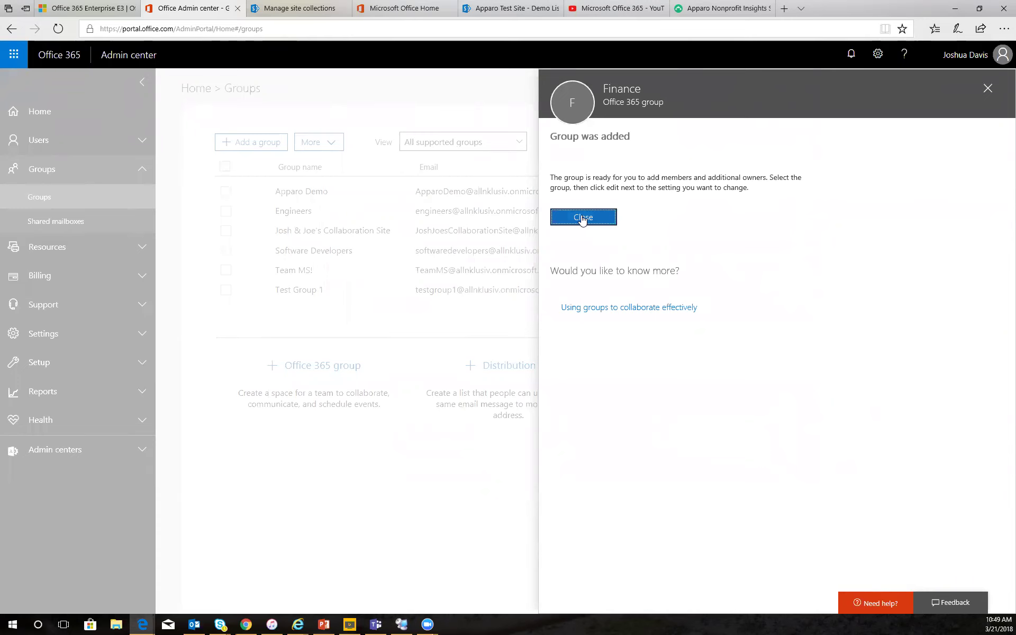
{"action": "left_click", "coordinate": [583, 217]}
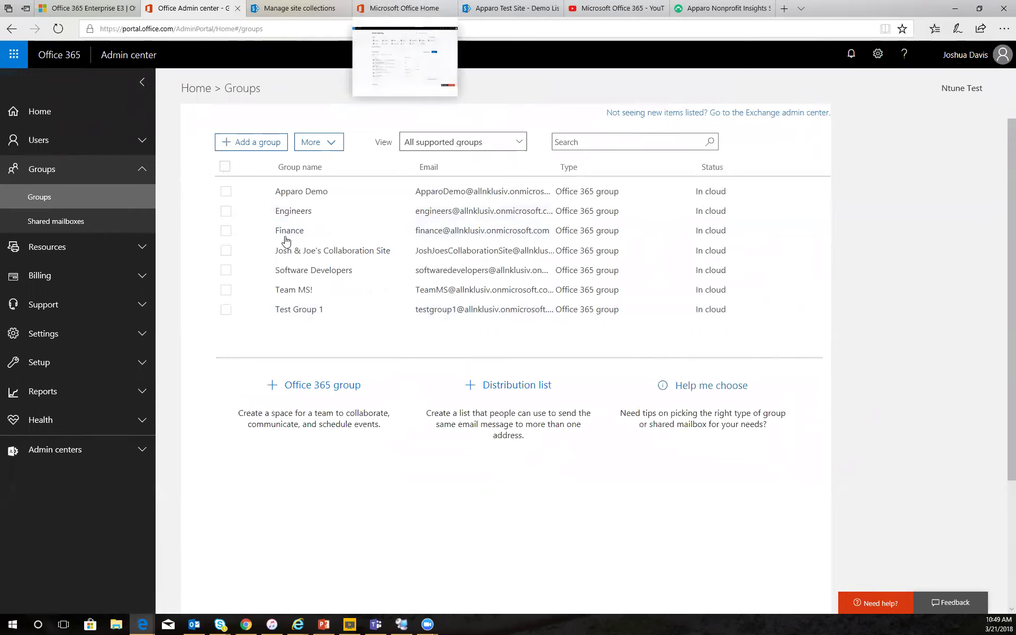
Open the Finance group's SharePoint team site by way of the Office 365 home page and the frequent sites
{"action": "left_click", "coordinate": [387, 10]}
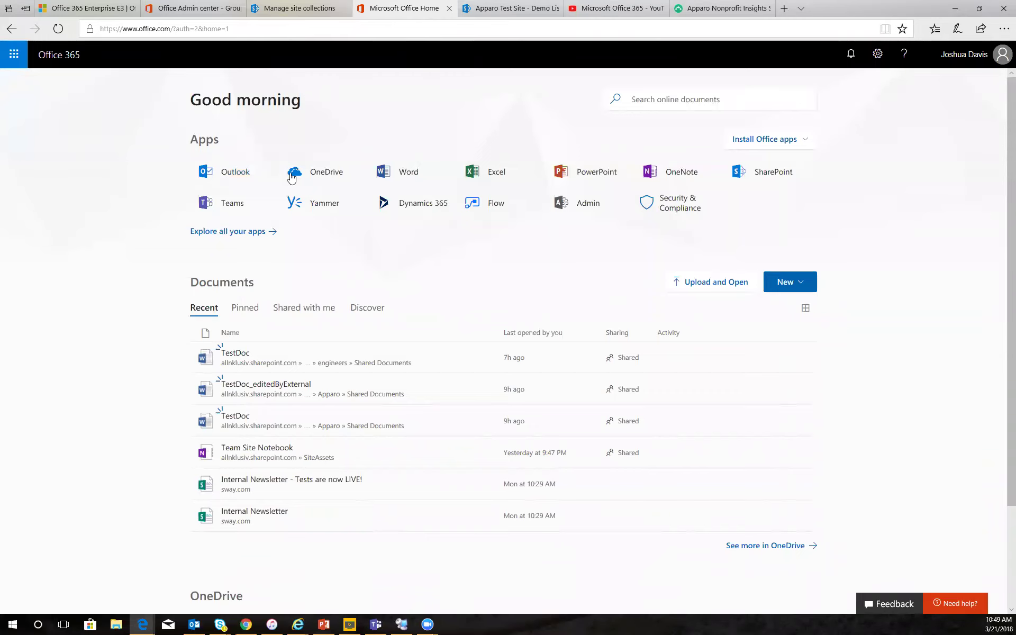
{"action": "left_click", "coordinate": [766, 177]}
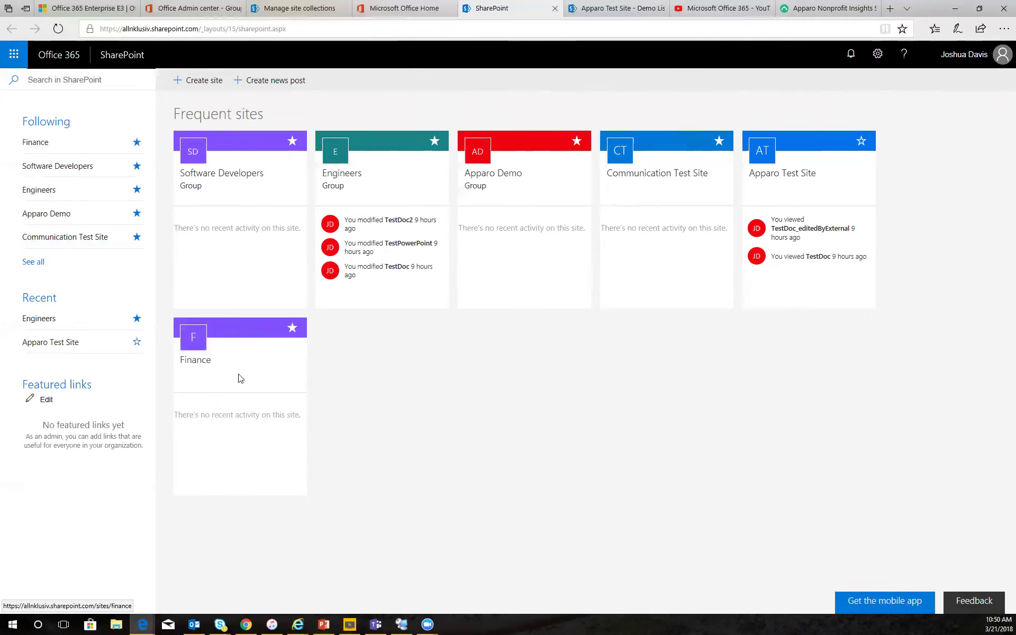
{"action": "left_click", "coordinate": [240, 378]}
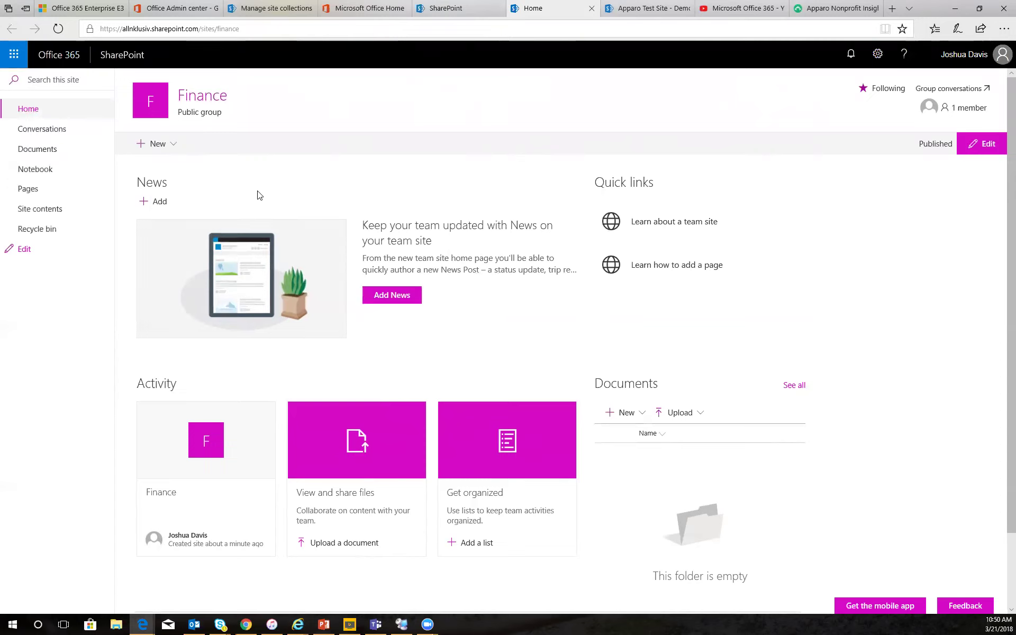
{"action": "left_click", "coordinate": [431, 15]}
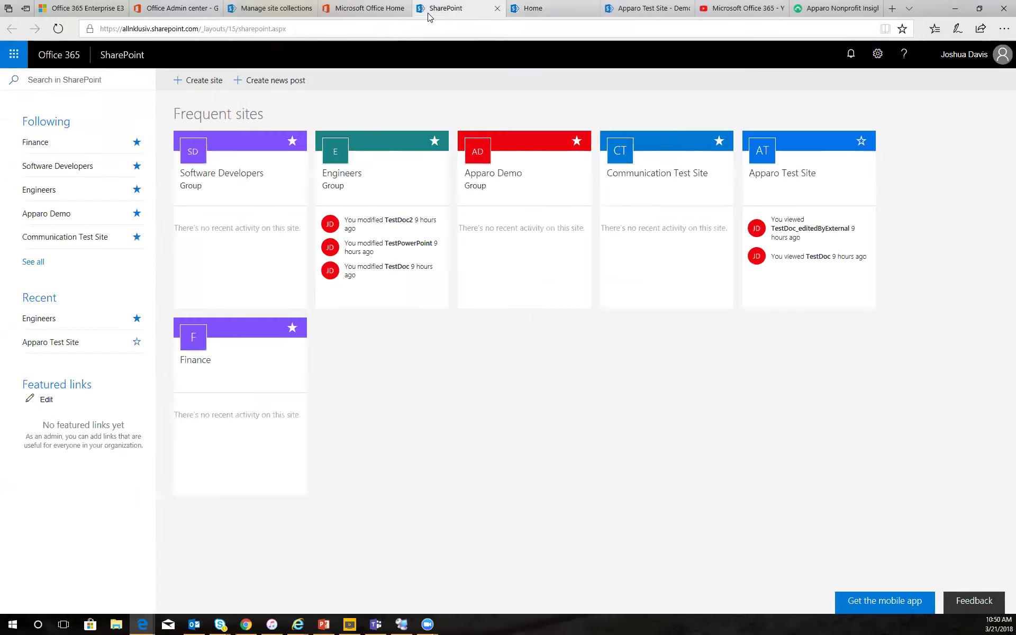
{"action": "left_click", "coordinate": [194, 86]}
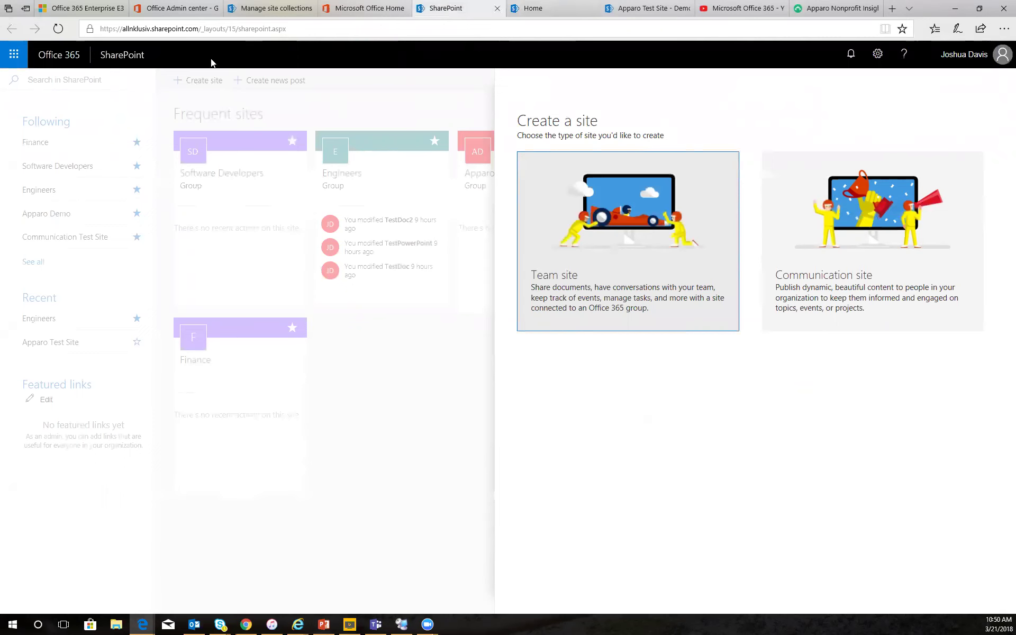
{"action": "left_click", "coordinate": [165, 9]}
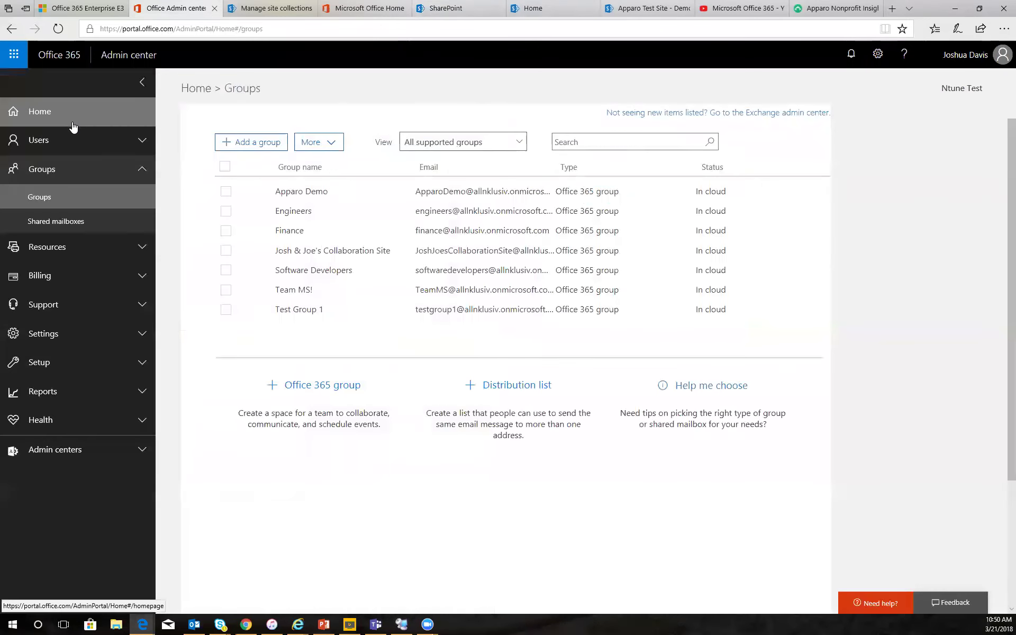
{"action": "left_click", "coordinate": [427, 15]}
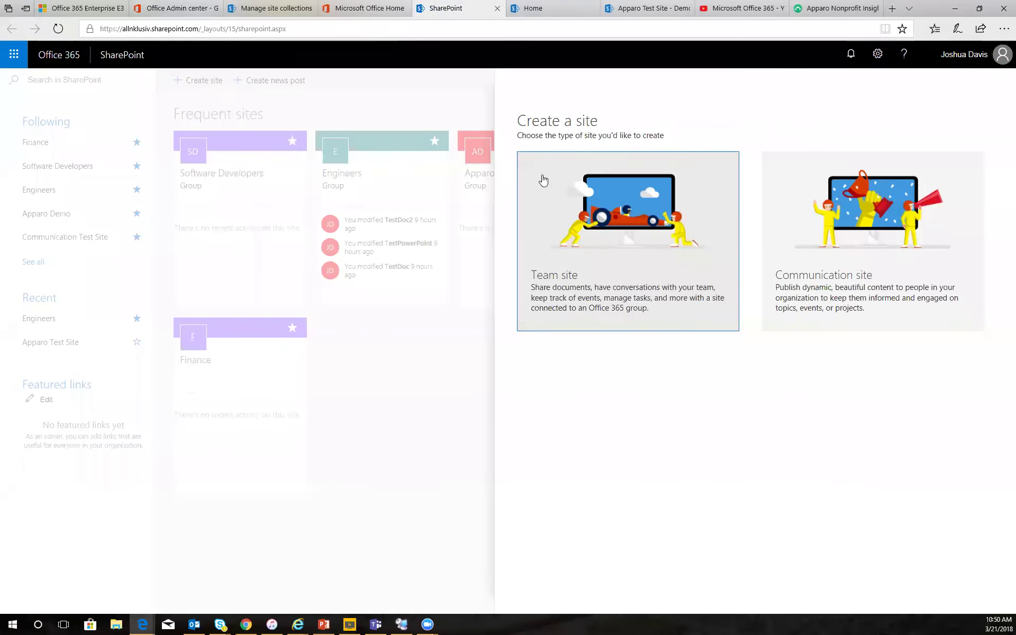
{"action": "left_click", "coordinate": [601, 295]}
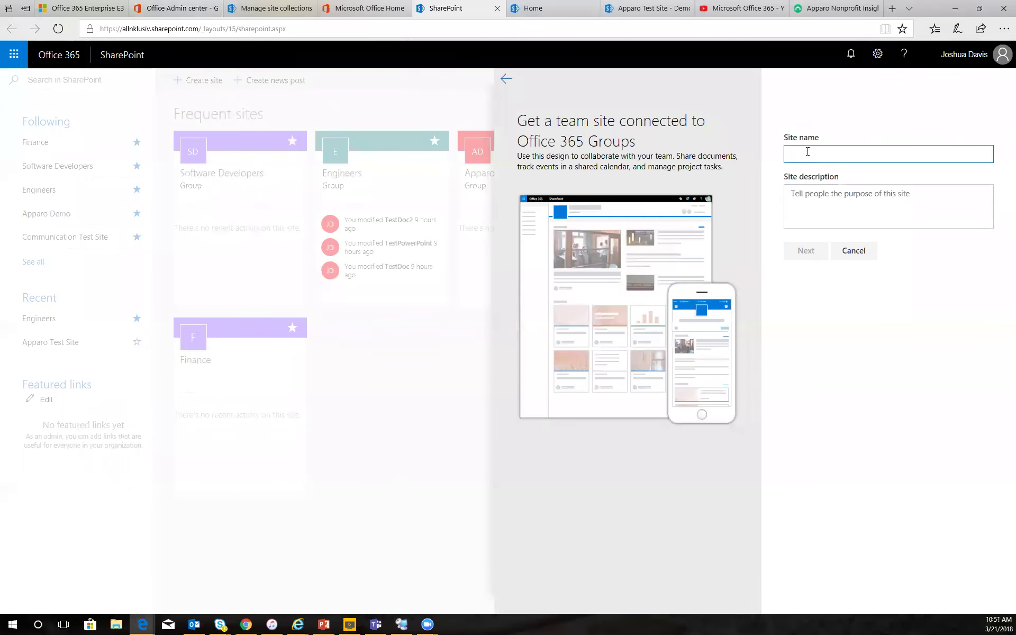
{"action": "type", "text": "Deve"}
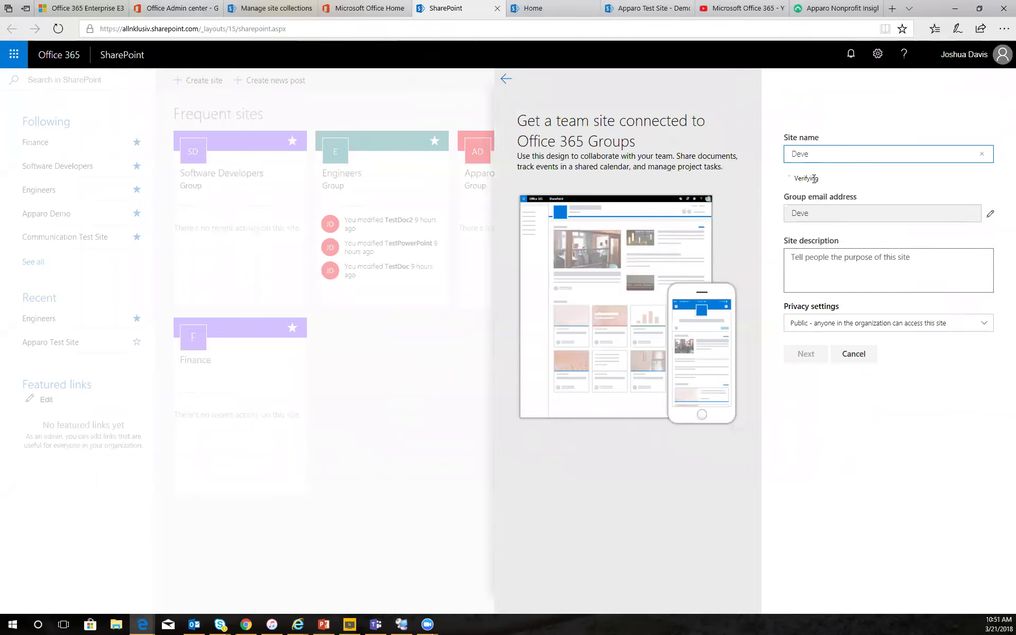
{"action": "type", "text": "lopers"}
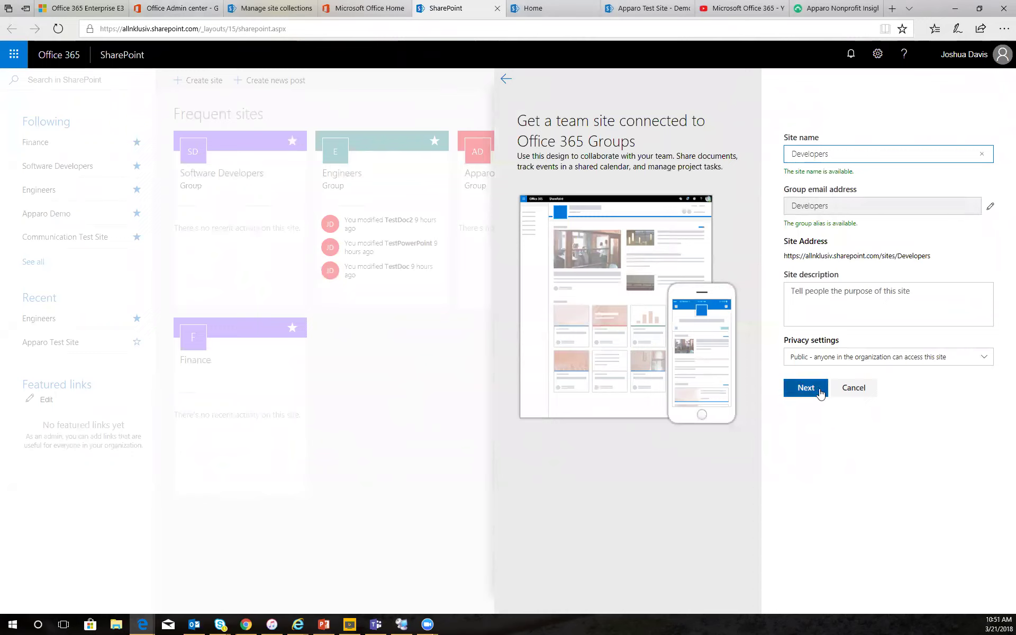
{"action": "left_click", "coordinate": [505, 79]}
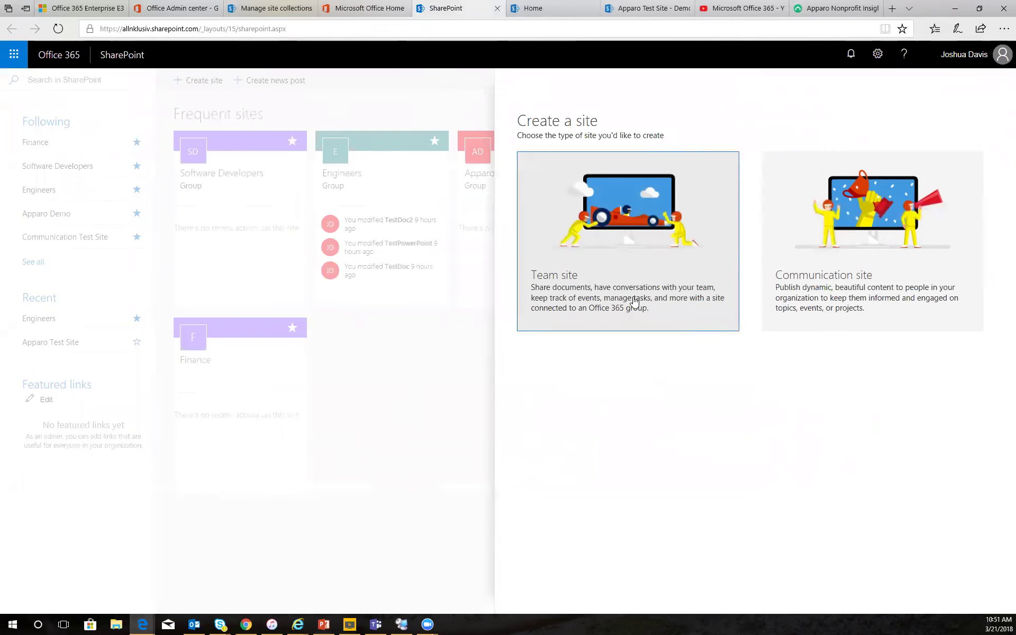
{"action": "left_click", "coordinate": [423, 403]}
Open the Communication Test Site and preview its responsive layout in a phone-width browser window, returning the window to full size
{"action": "left_click", "coordinate": [667, 206]}
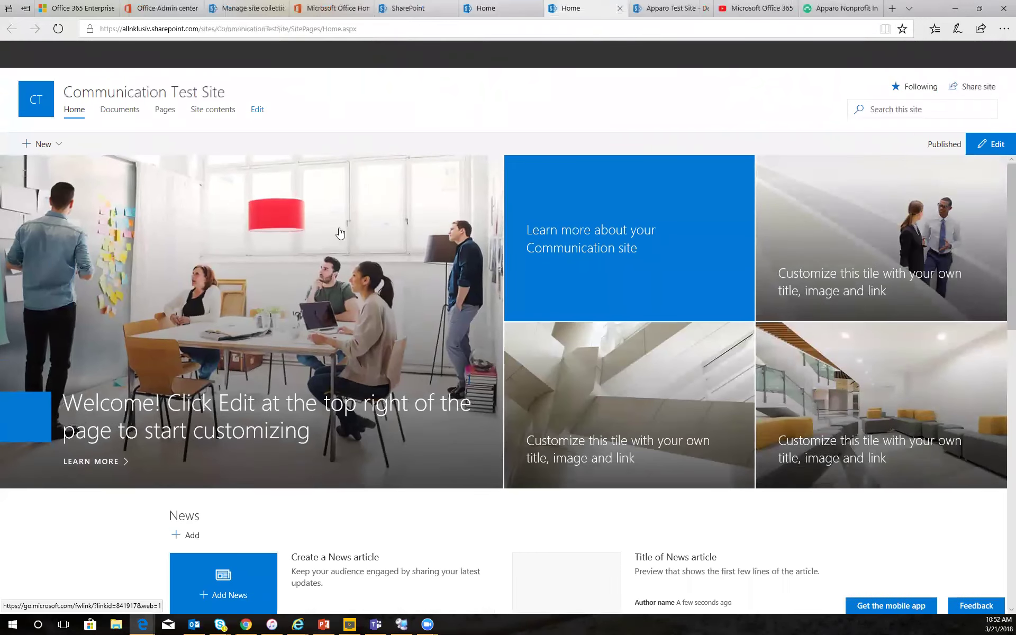
{"action": "left_click", "coordinate": [979, 8]}
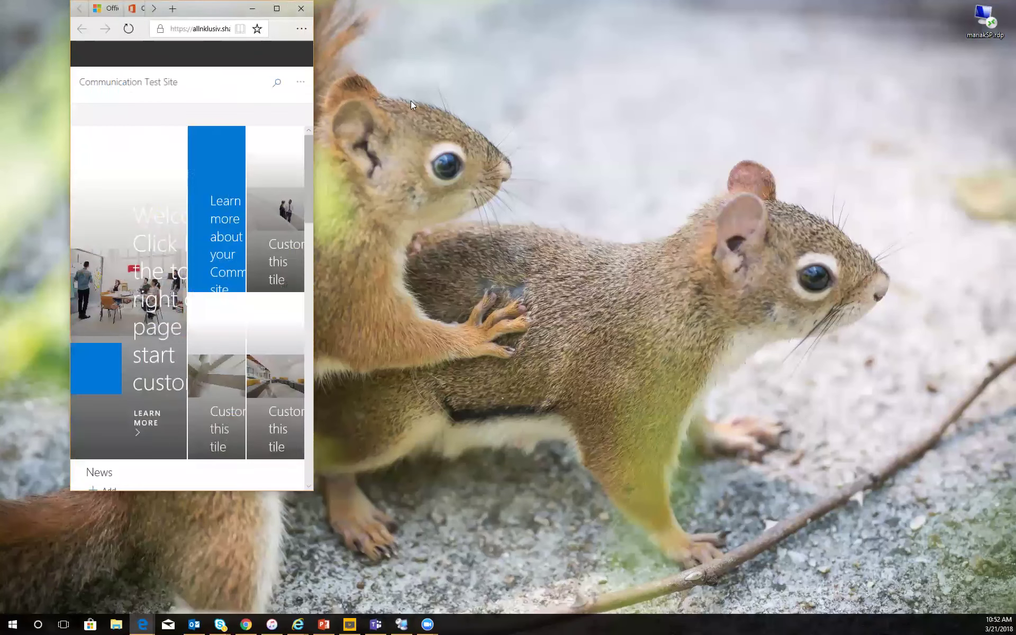
{"action": "left_click_drag", "start_coordinate": [226, 17], "coordinate": [399, 62]}
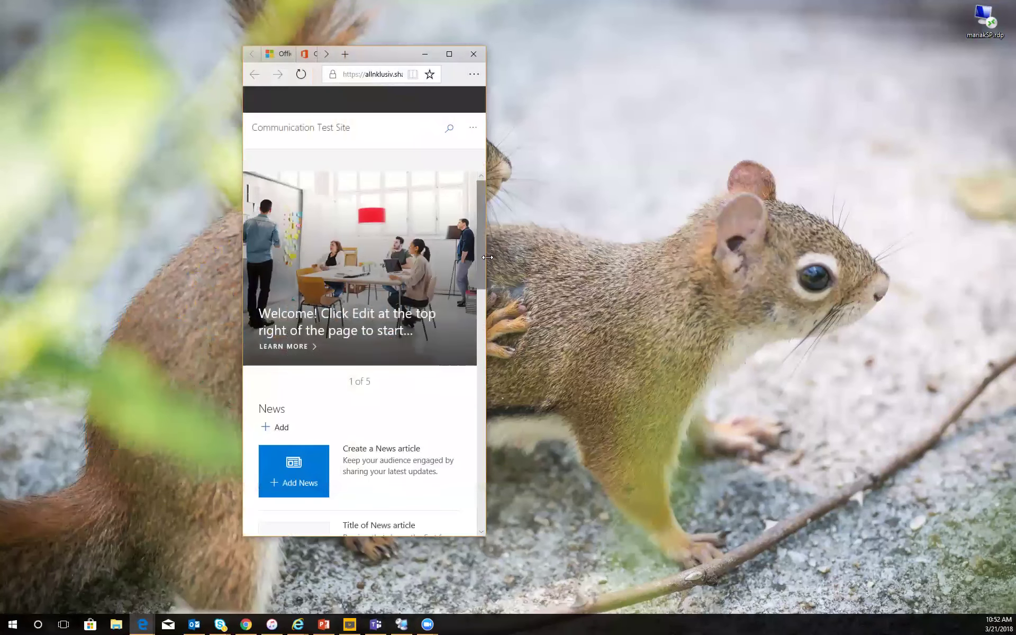
{"action": "left_click_drag", "start_coordinate": [487, 257], "coordinate": [424, 257]}
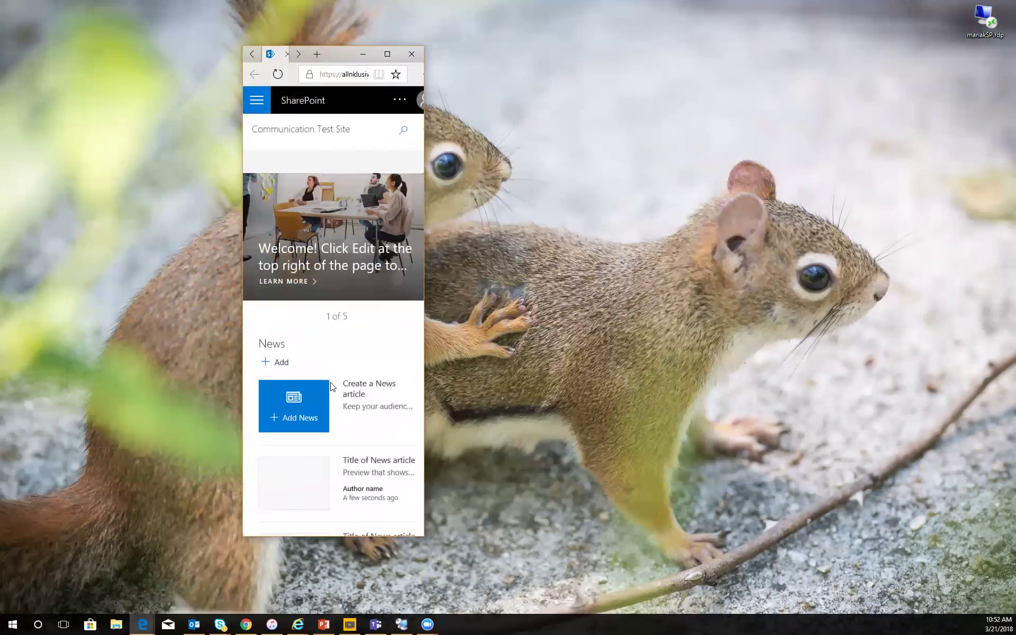
{"action": "left_click", "coordinate": [387, 55]}
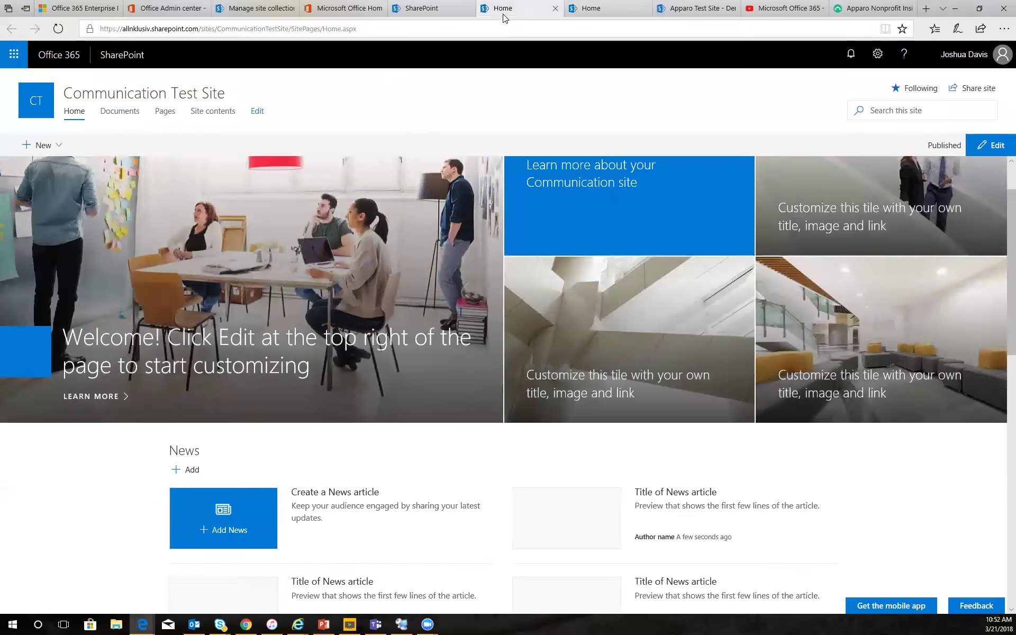
Return to the Finance team site and open the welcome message in its group conversations
{"action": "left_click", "coordinate": [501, 15]}
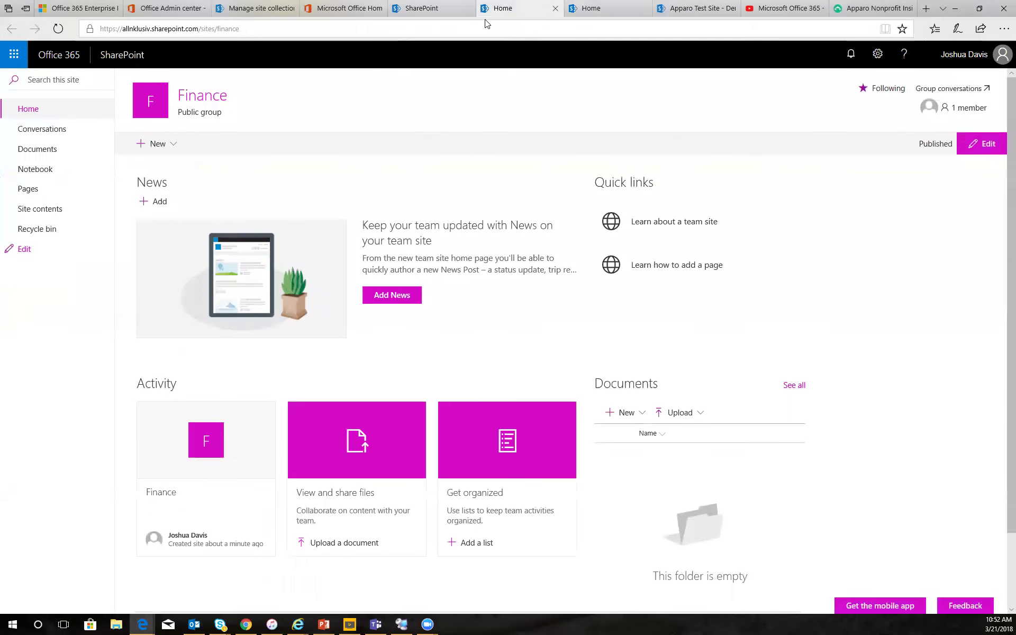
{"action": "left_click", "coordinate": [52, 130]}
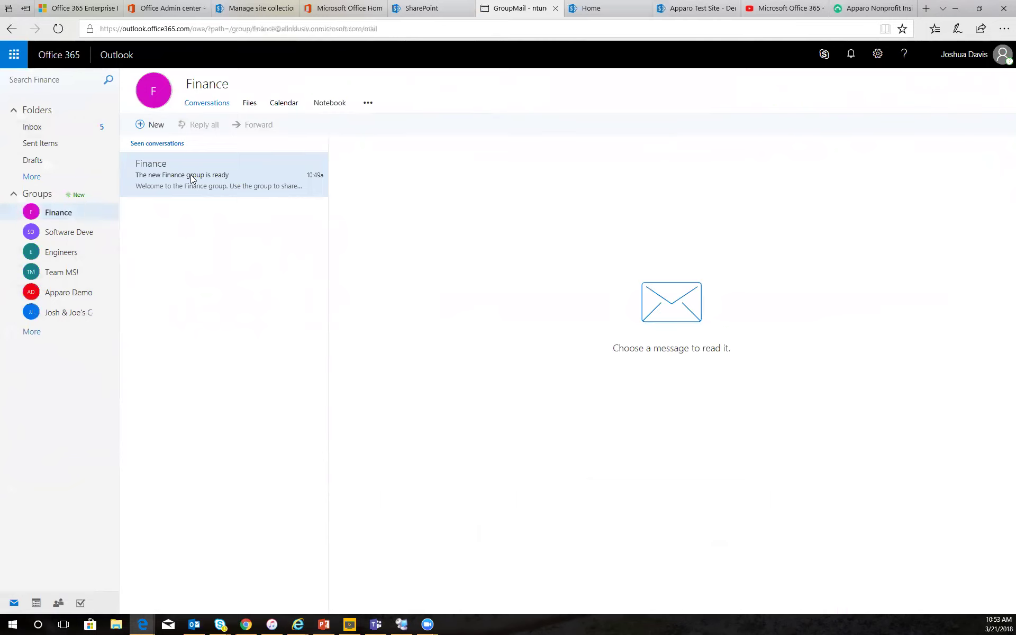
{"action": "left_click", "coordinate": [191, 179]}
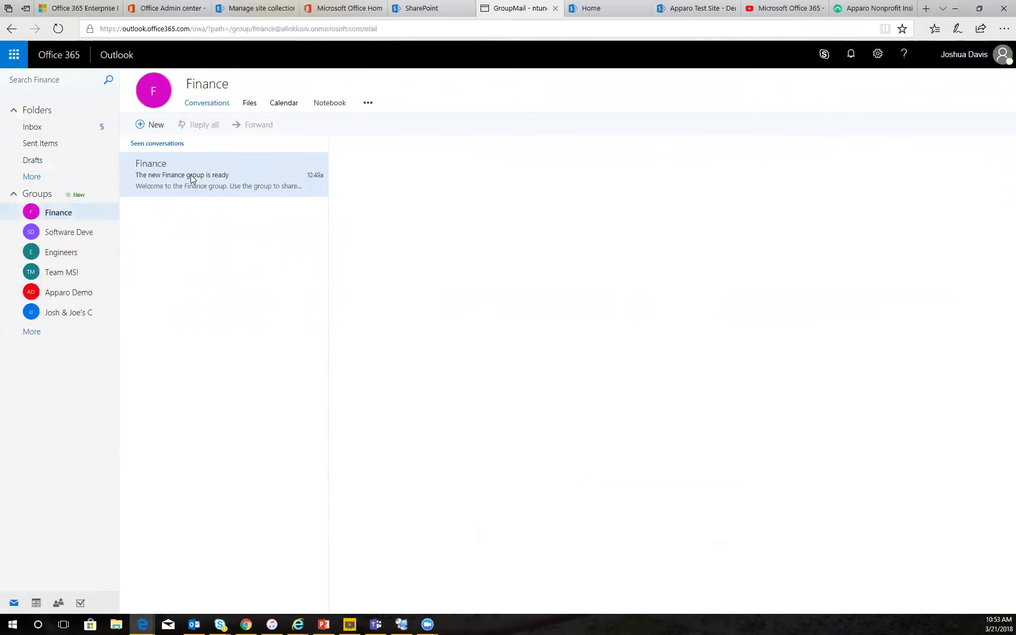